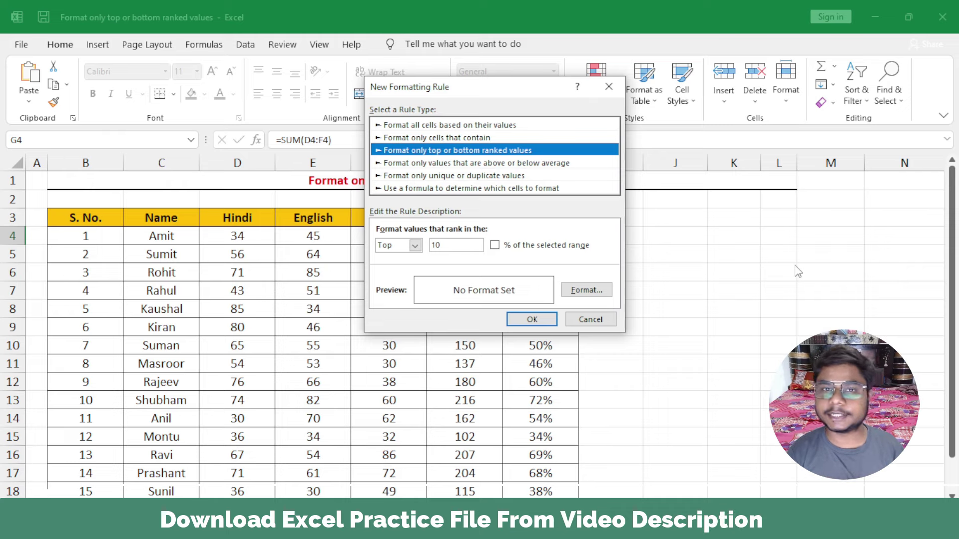
Step: Close the New Formatting Rule dialog without applying any rule
click(608, 87)
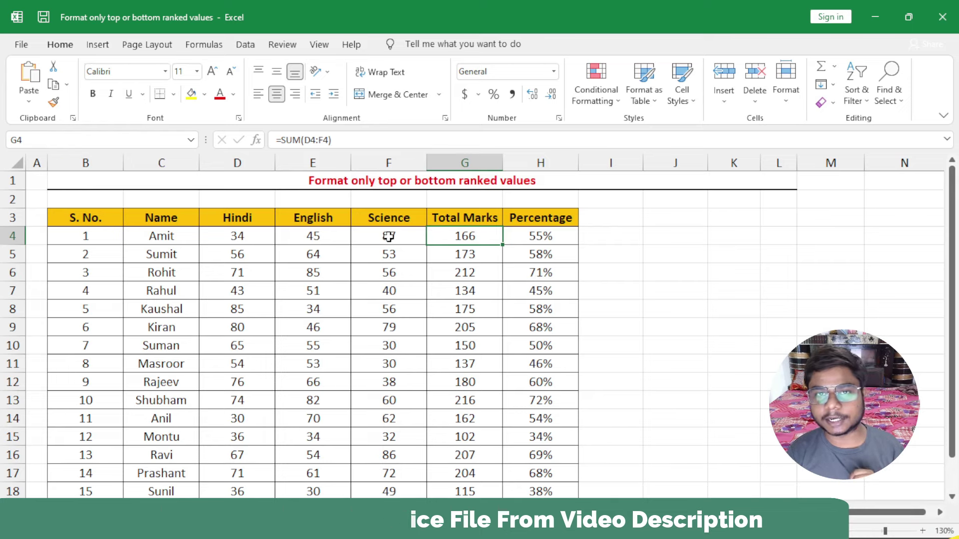
click(355, 179)
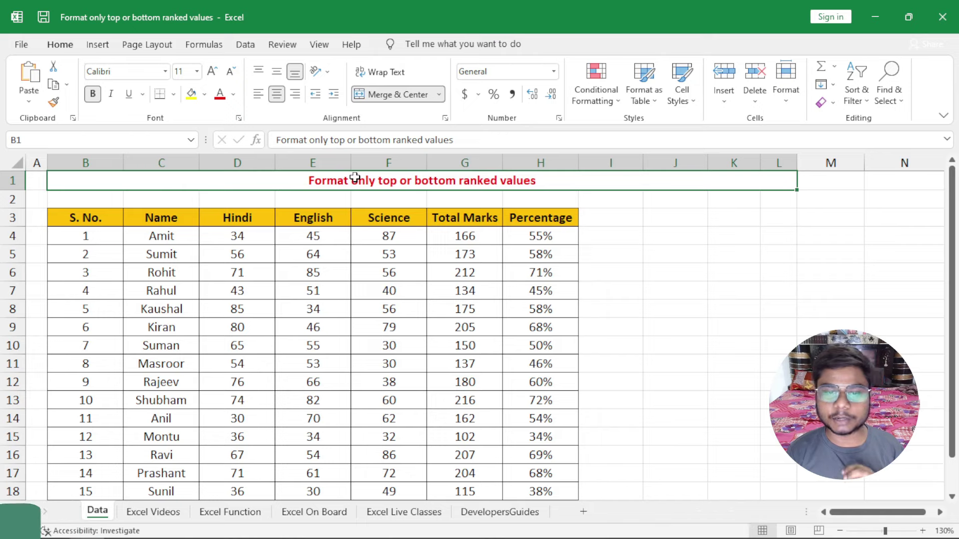
click(595, 102)
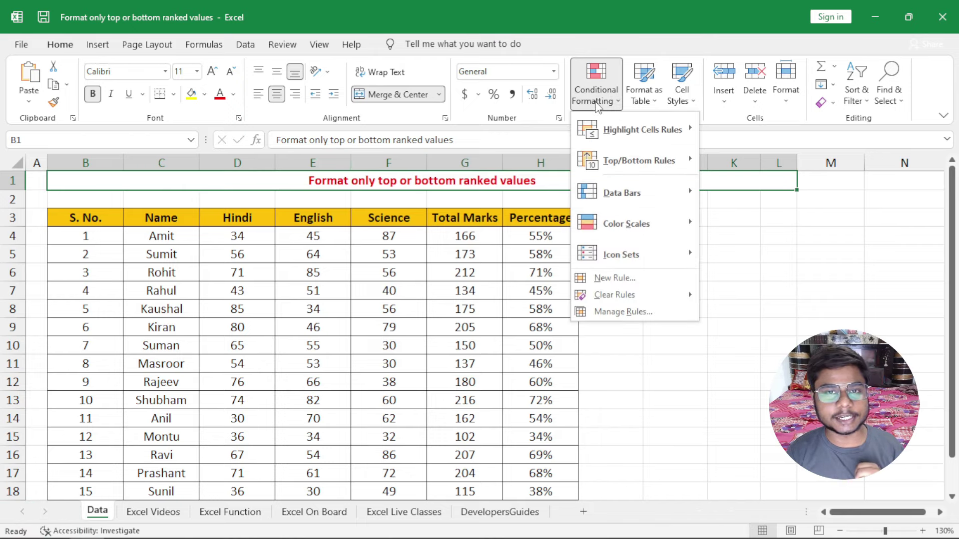
click(618, 278)
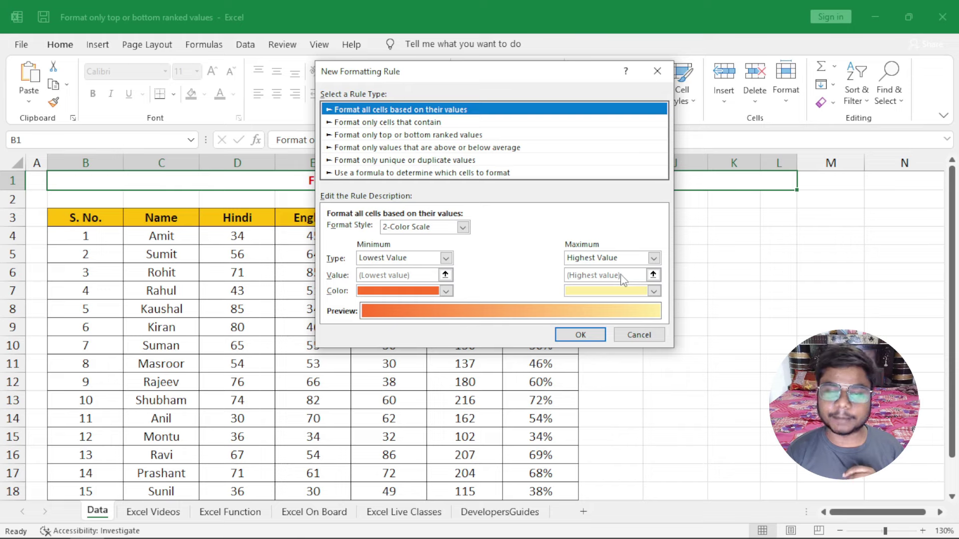
click(365, 135)
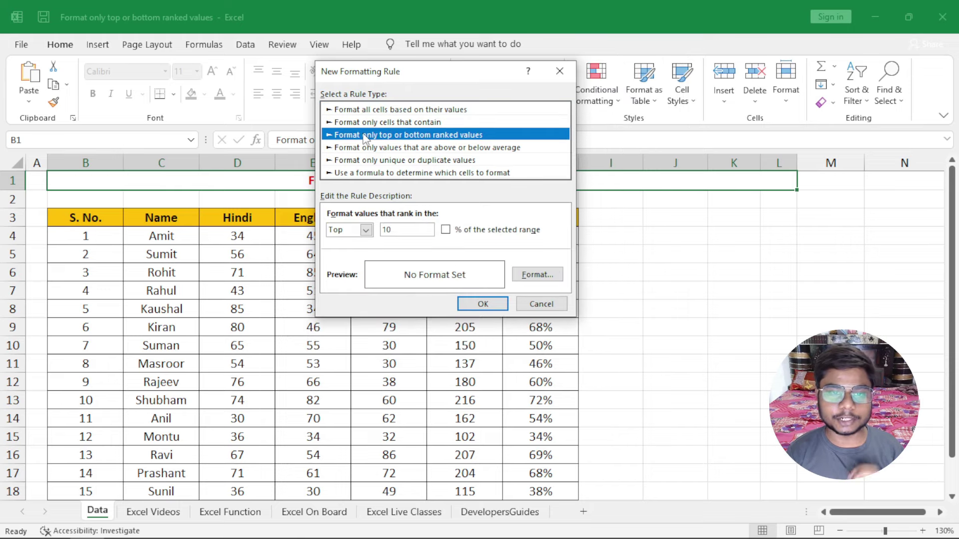
drag(491, 75, 538, 76)
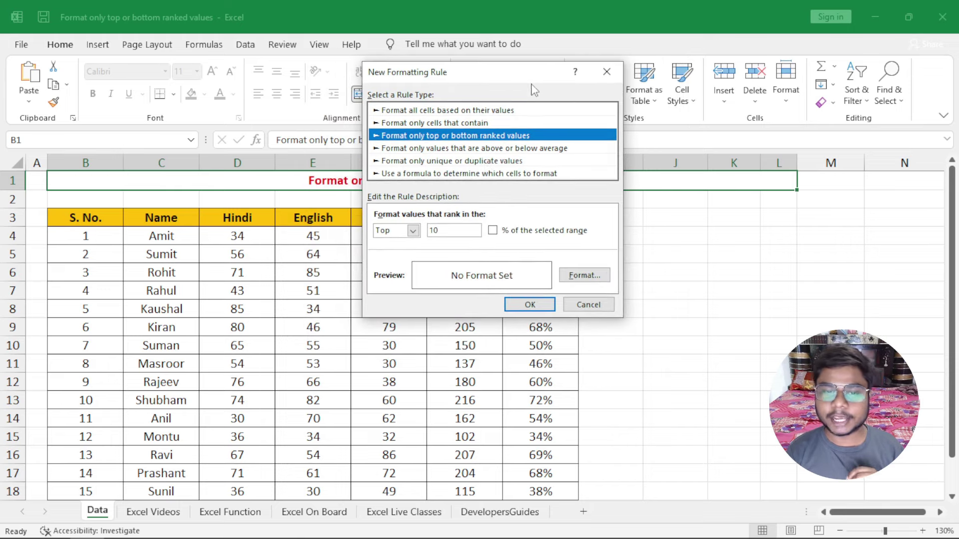
click(413, 232)
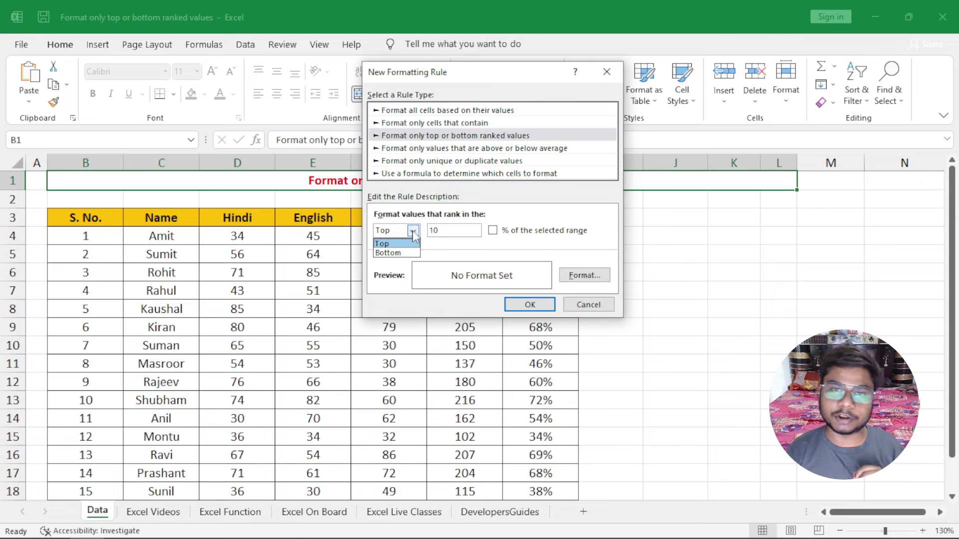
click(453, 231)
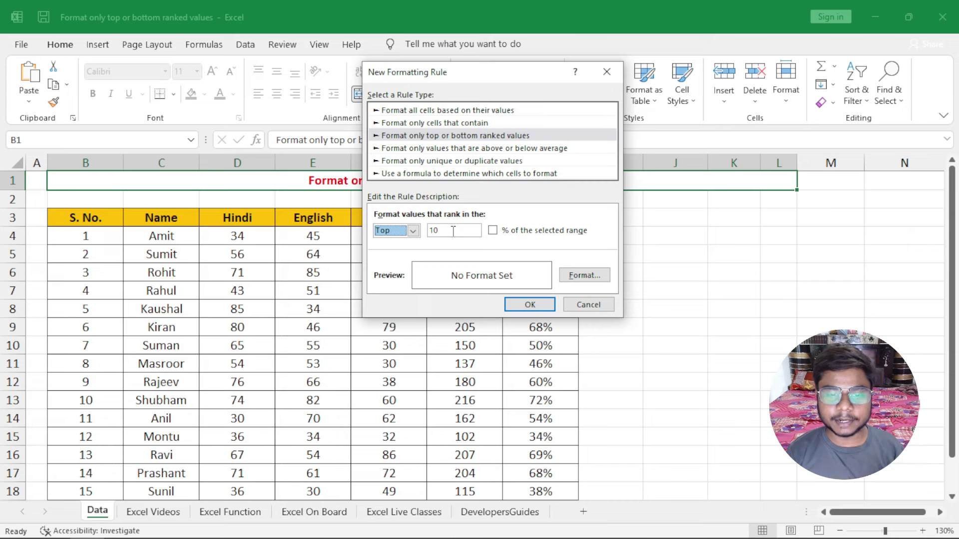
click(453, 230)
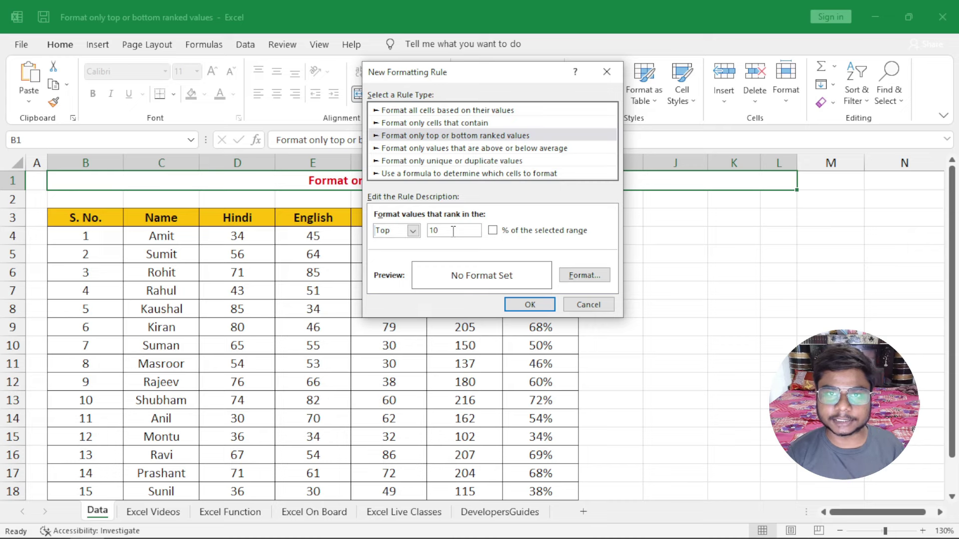
click(606, 72)
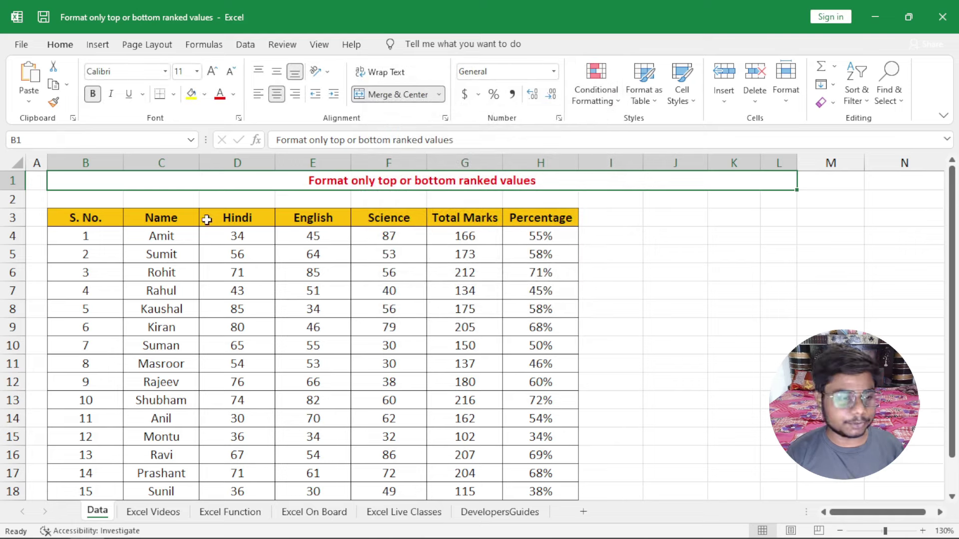
Step: Try several table selections, ending with the Total Marks values G4:G18 selected
drag(184, 231, 184, 436)
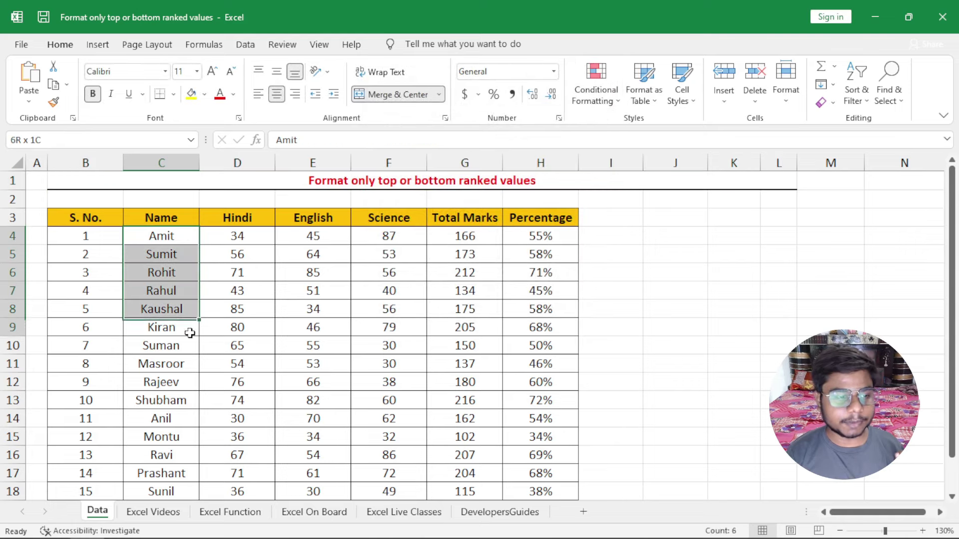
drag(242, 218, 360, 220)
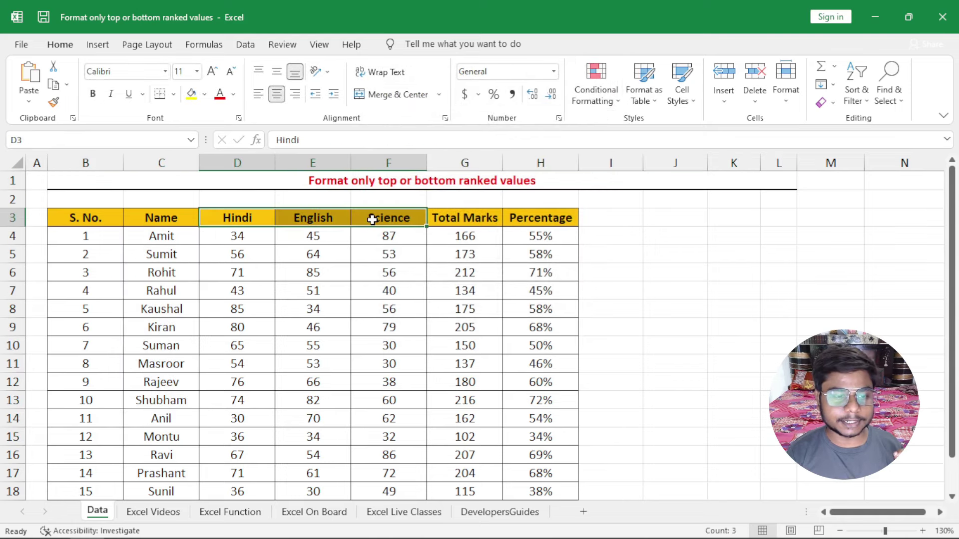
drag(262, 237, 388, 389)
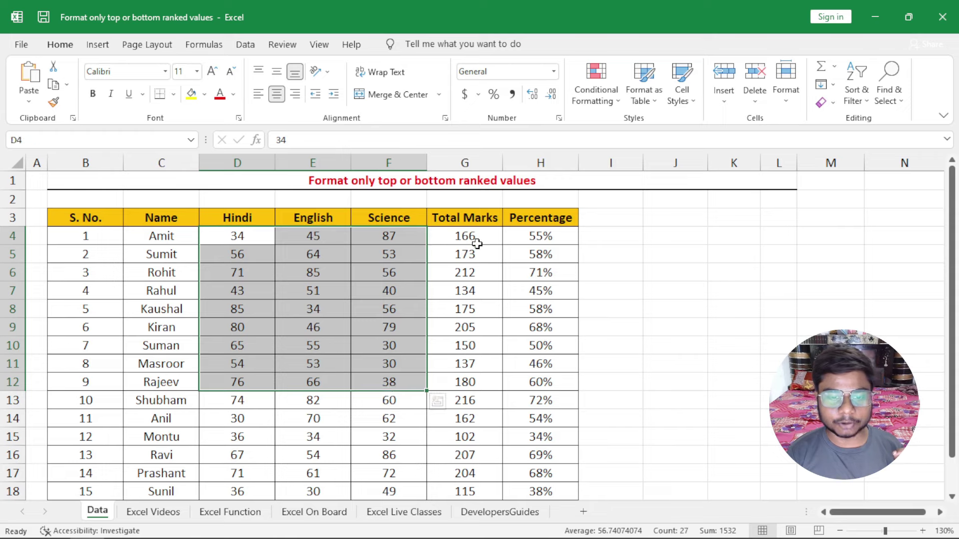
drag(474, 240, 464, 454)
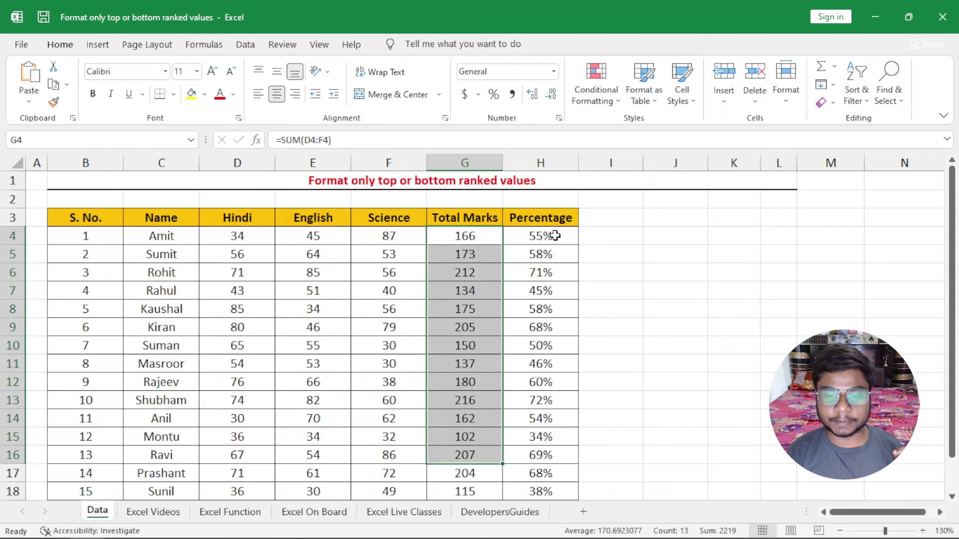
drag(555, 236, 545, 399)
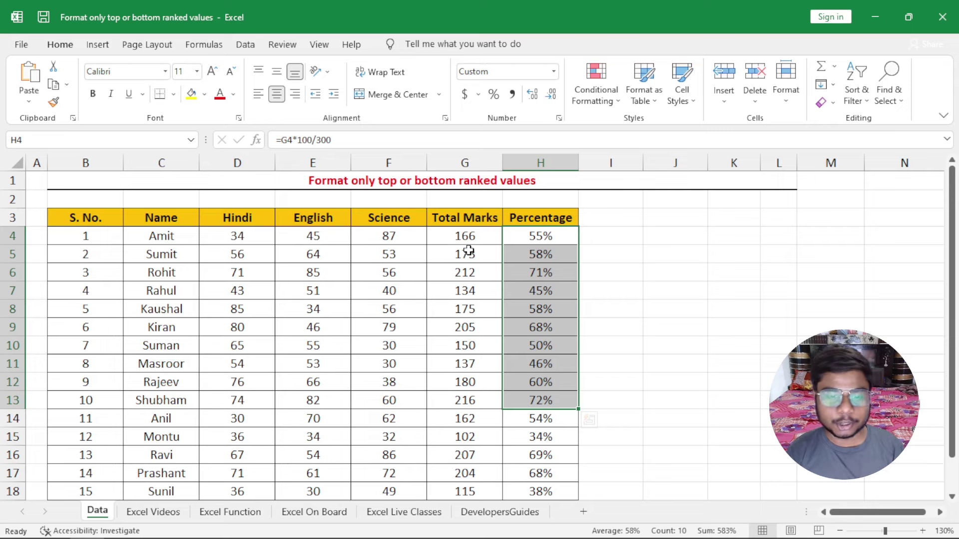
drag(458, 235, 458, 484)
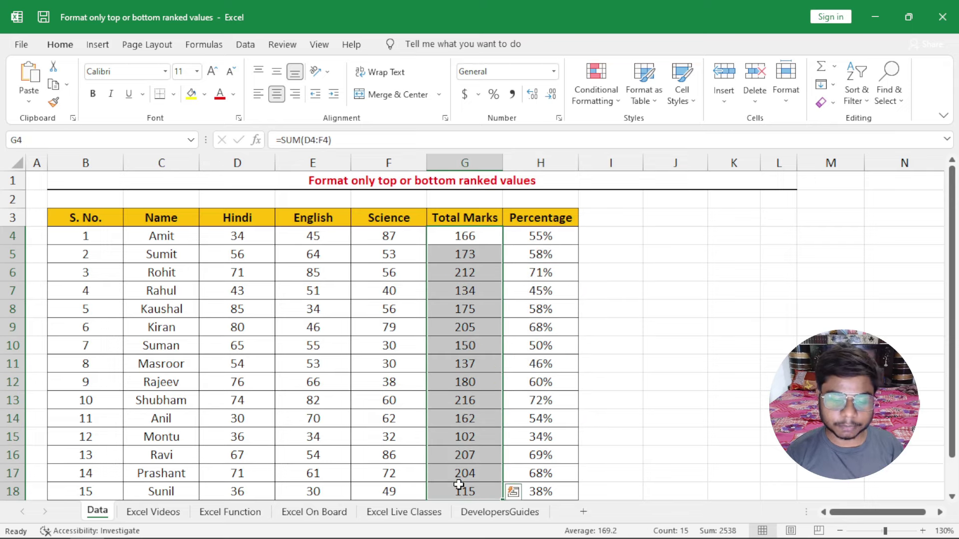
Step: Create a new 'Format only top or bottom ranked values' rule set to the top 3
click(596, 92)
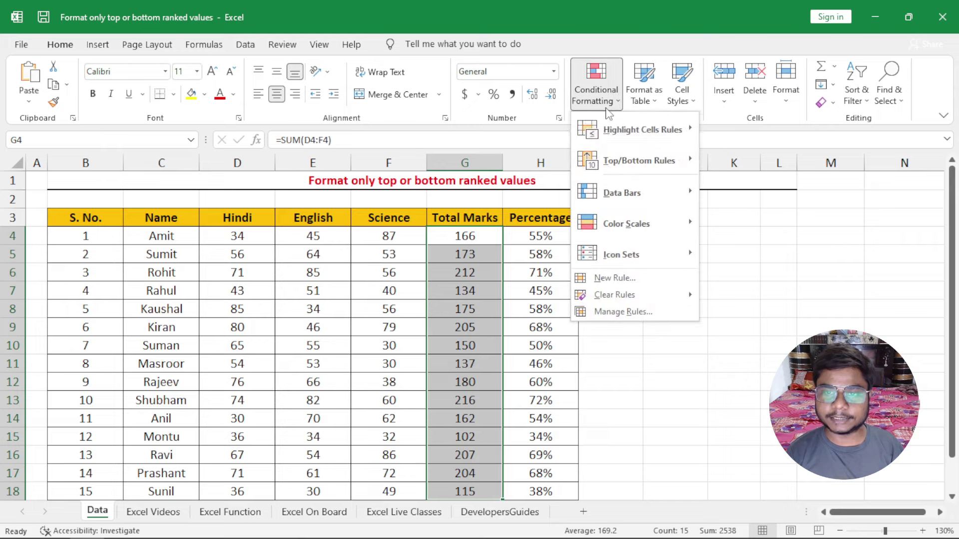
click(613, 278)
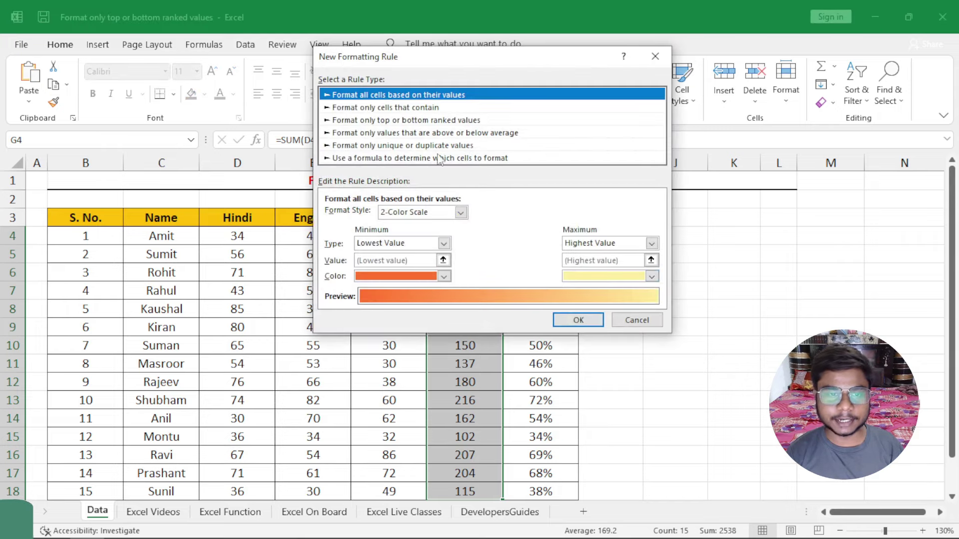
click(371, 121)
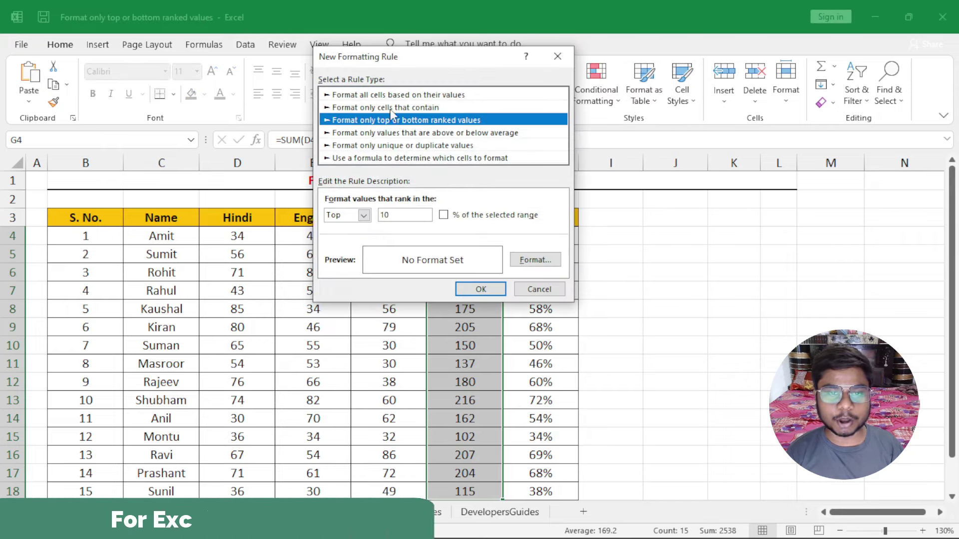
drag(464, 60, 583, 70)
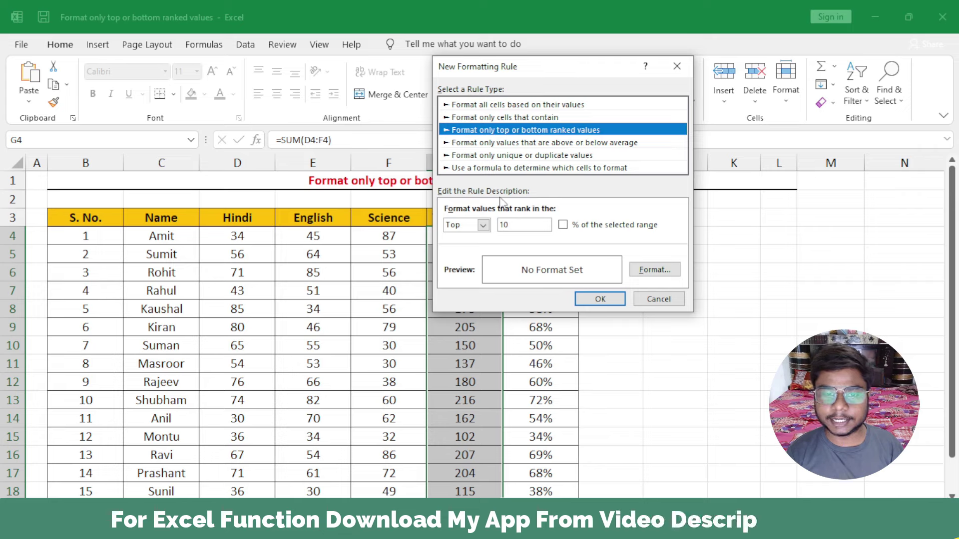
click(512, 225)
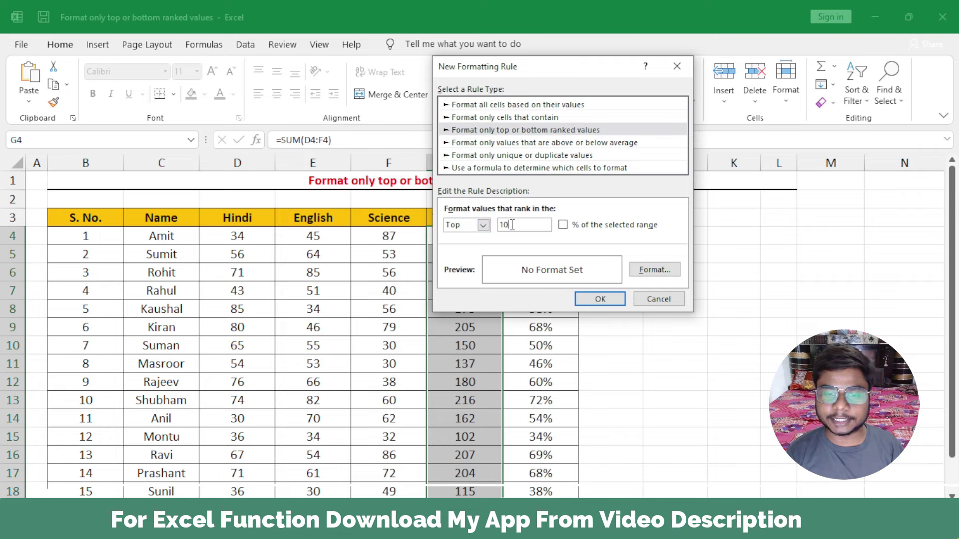
drag(534, 77, 636, 81)
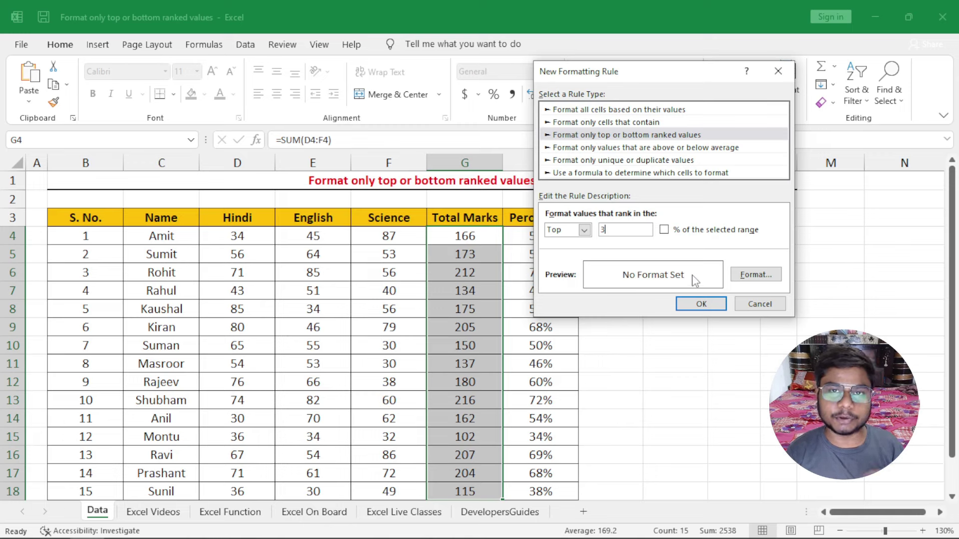
Step: Open the rule's Format Cells window and browse its Number, Font, Border and Fill options
click(754, 275)
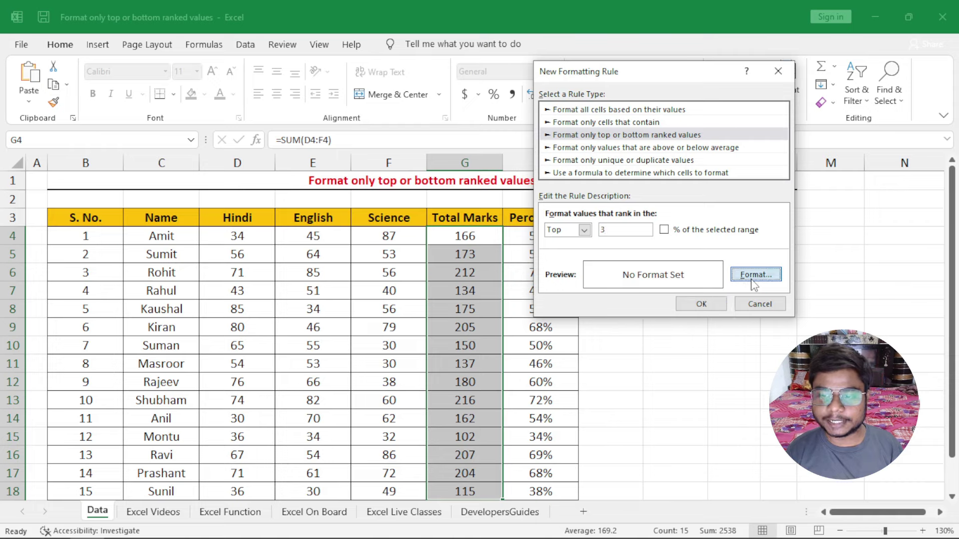
drag(474, 11, 474, 59)
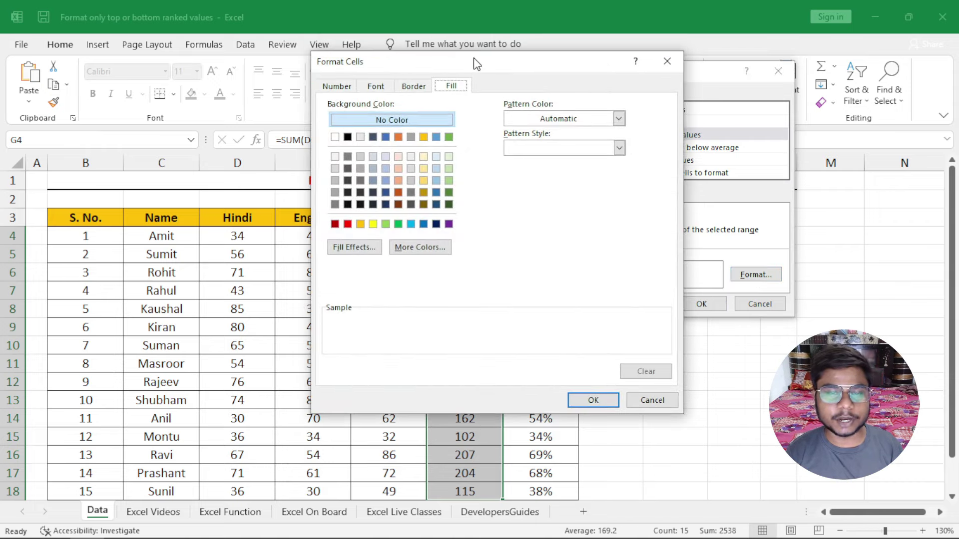
click(348, 89)
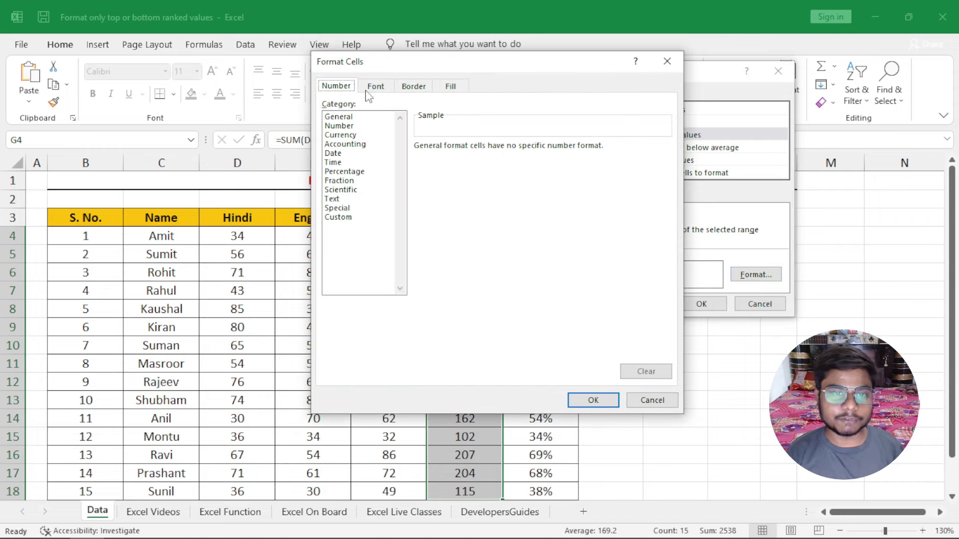
click(375, 87)
click(406, 88)
click(452, 88)
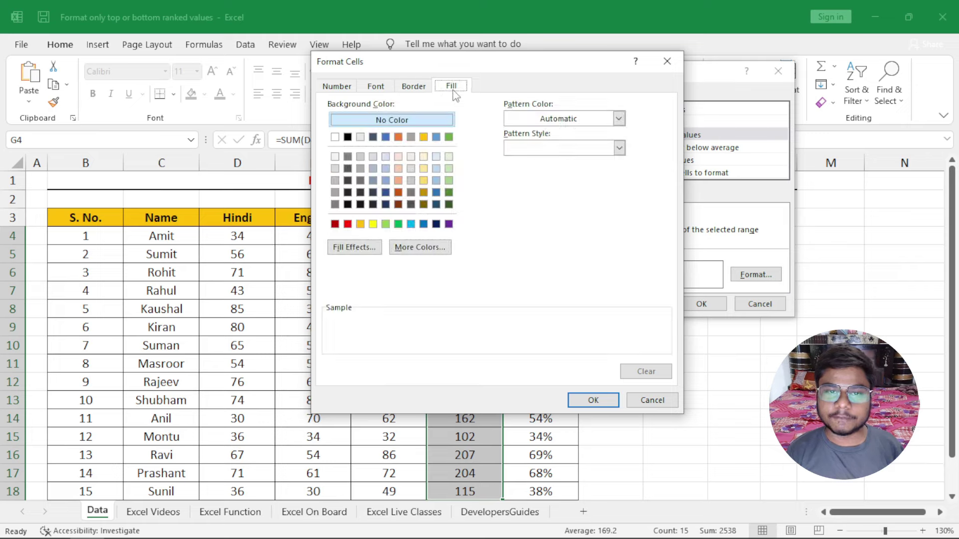
click(355, 88)
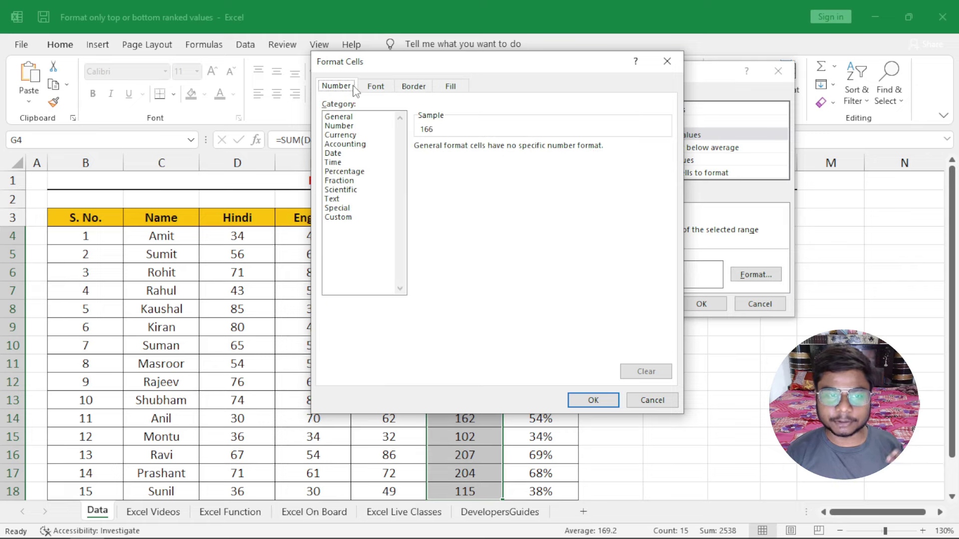
click(452, 88)
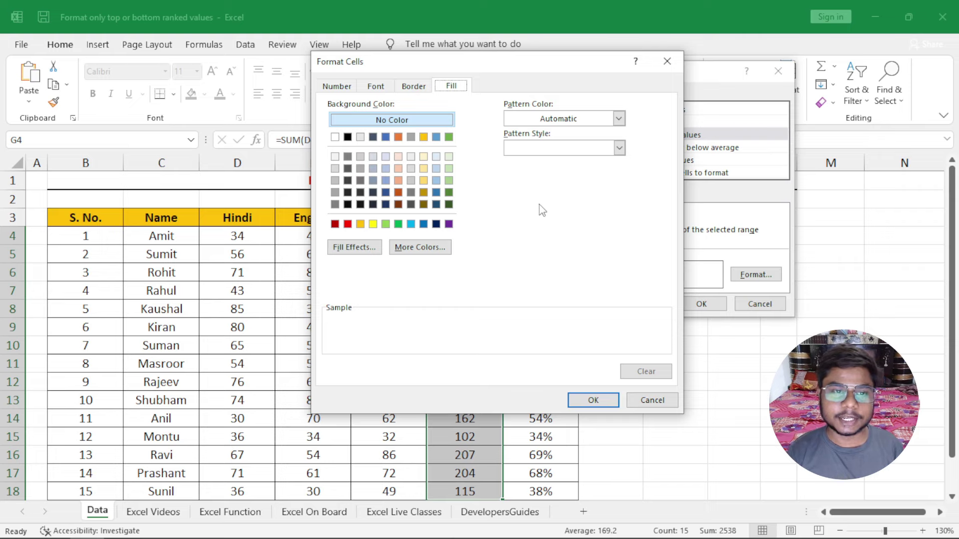
Step: Choose a green fill for the top-ranked Total Marks cells and confirm it
click(344, 86)
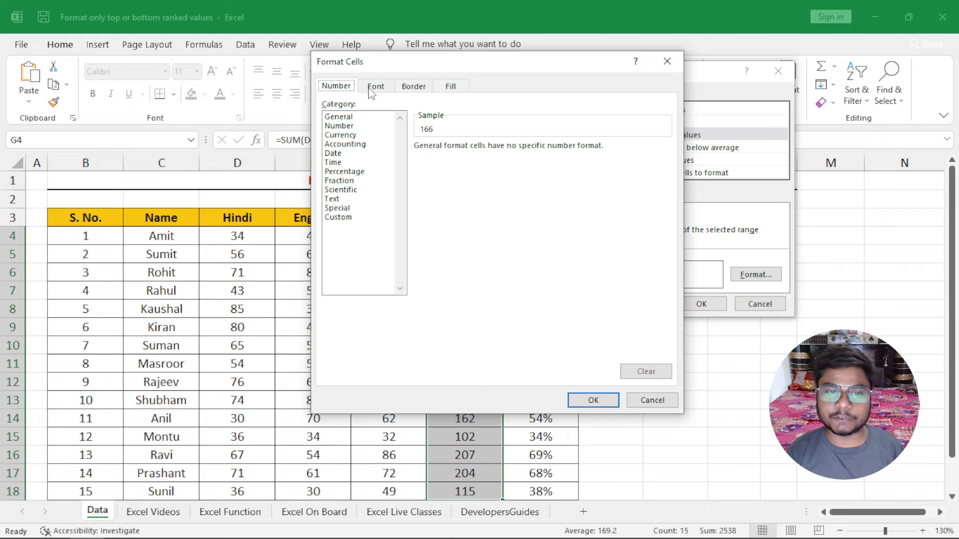
click(375, 87)
click(414, 87)
click(451, 87)
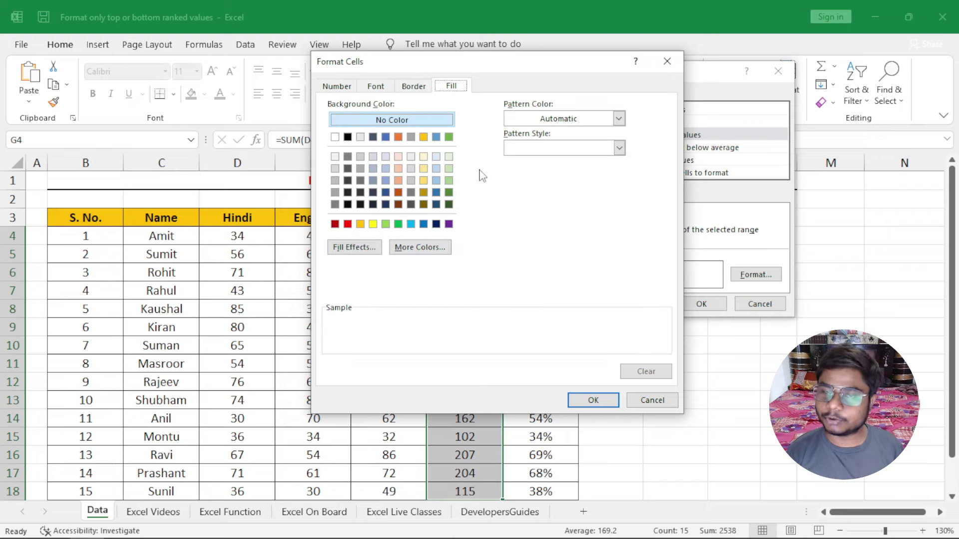
drag(478, 62, 684, 76)
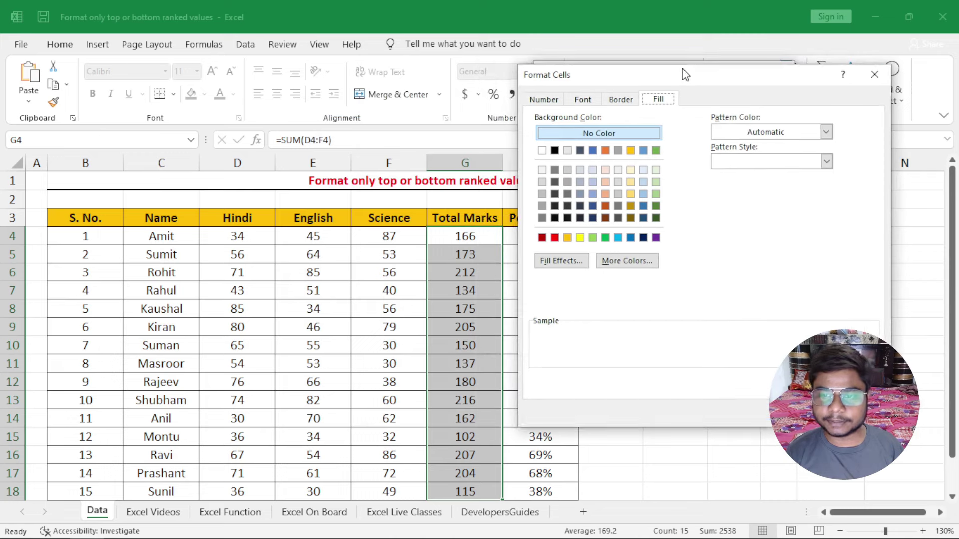
click(654, 150)
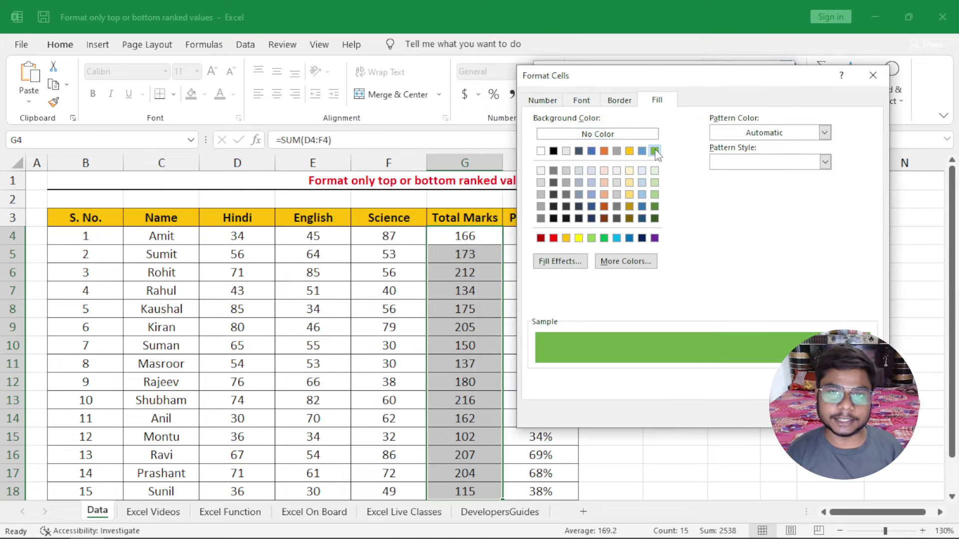
key(Return)
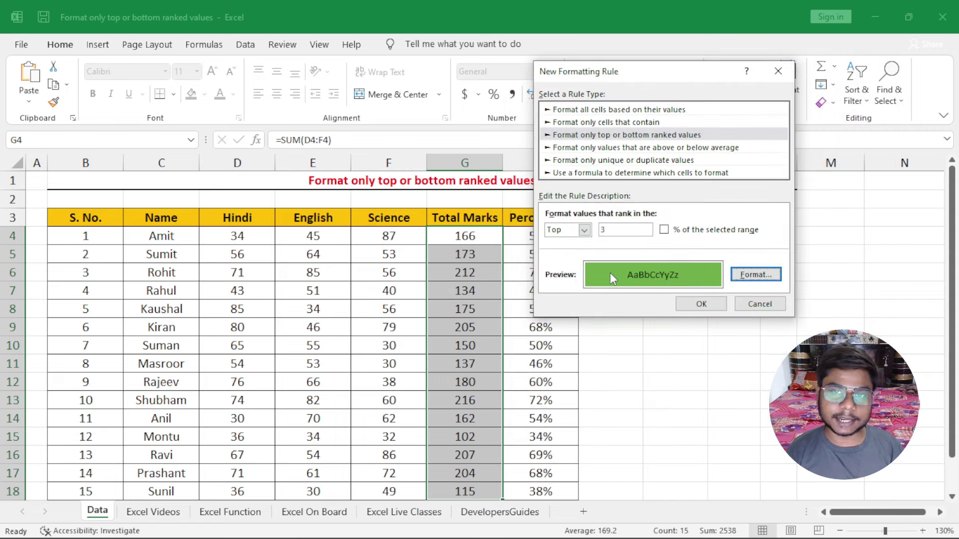
Step: Apply the top-3 green rule and review Total Marks 212, 216 and 207 filled green
click(691, 309)
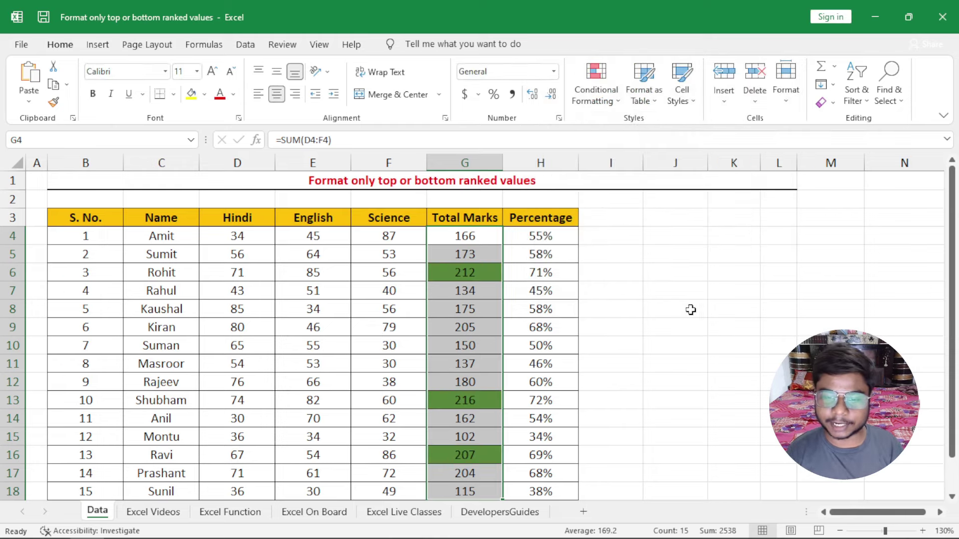
drag(488, 274, 459, 454)
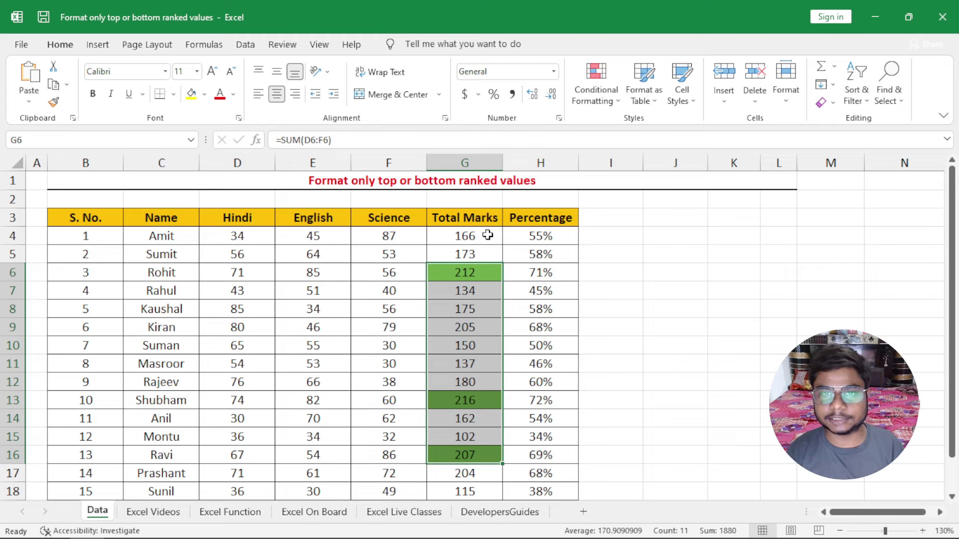
drag(488, 234, 466, 488)
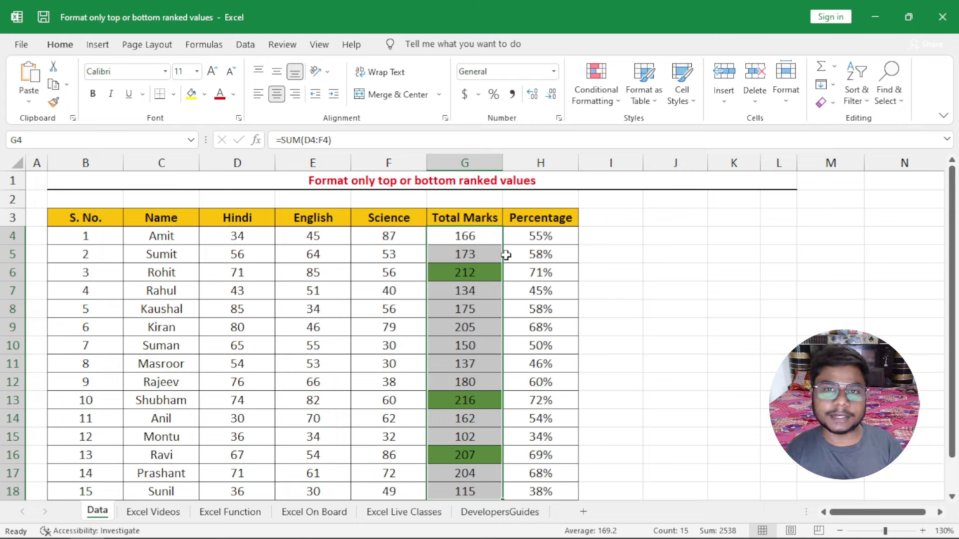
Step: Start a new ranked rule for Total Marks set to the bottom 3 values
click(595, 90)
click(615, 278)
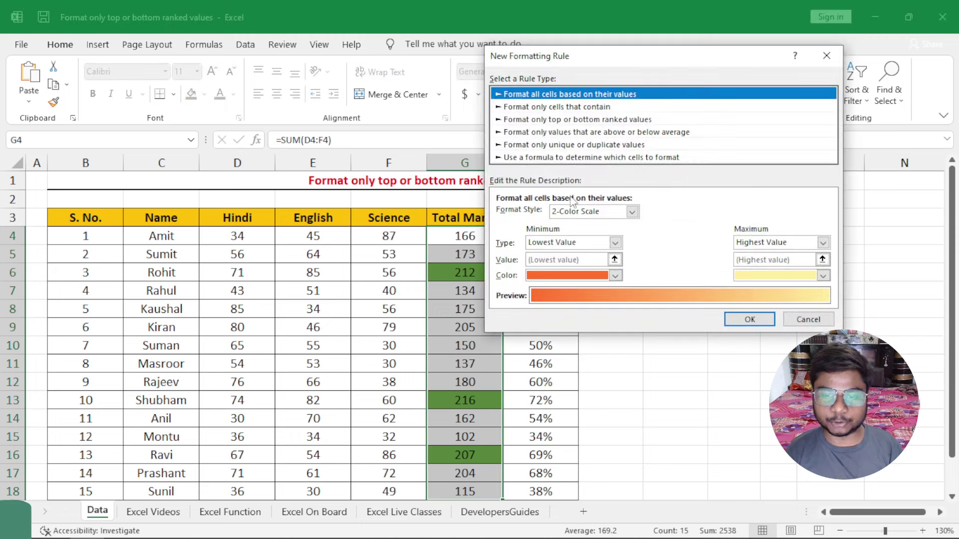
click(641, 121)
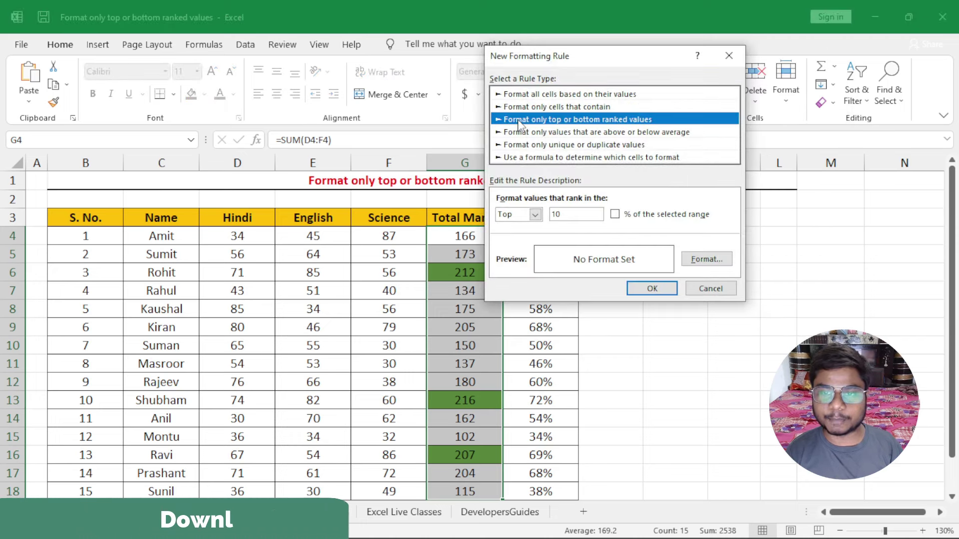
click(535, 215)
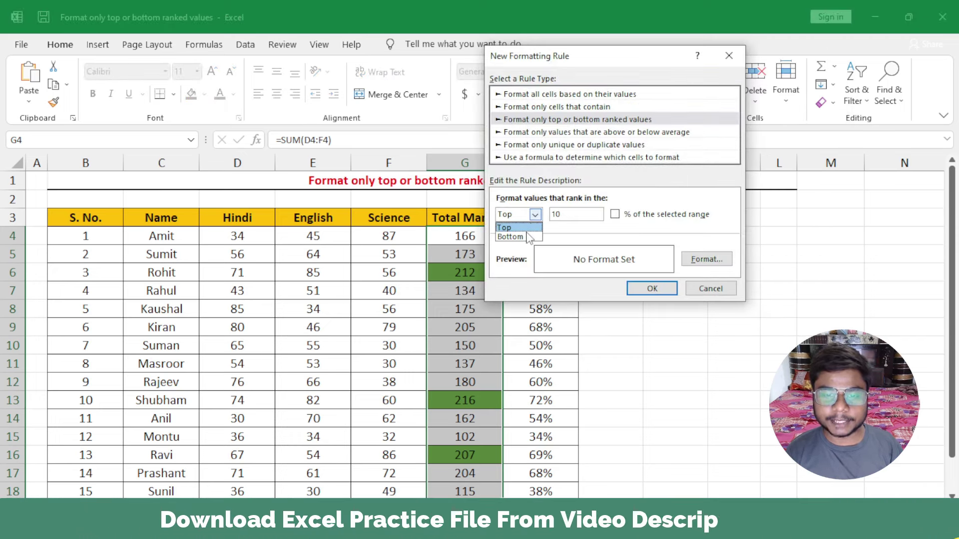
click(526, 237)
drag(569, 58, 632, 66)
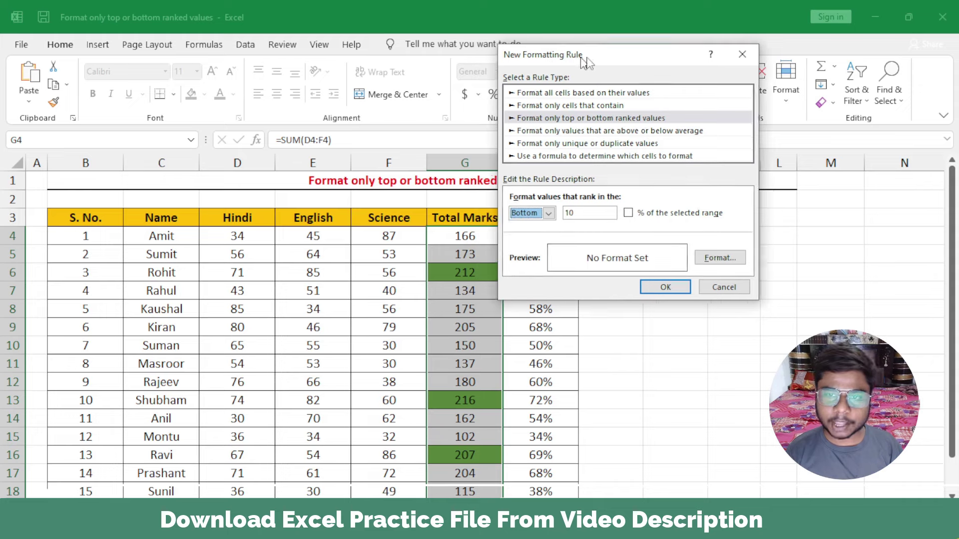
double_click(626, 226)
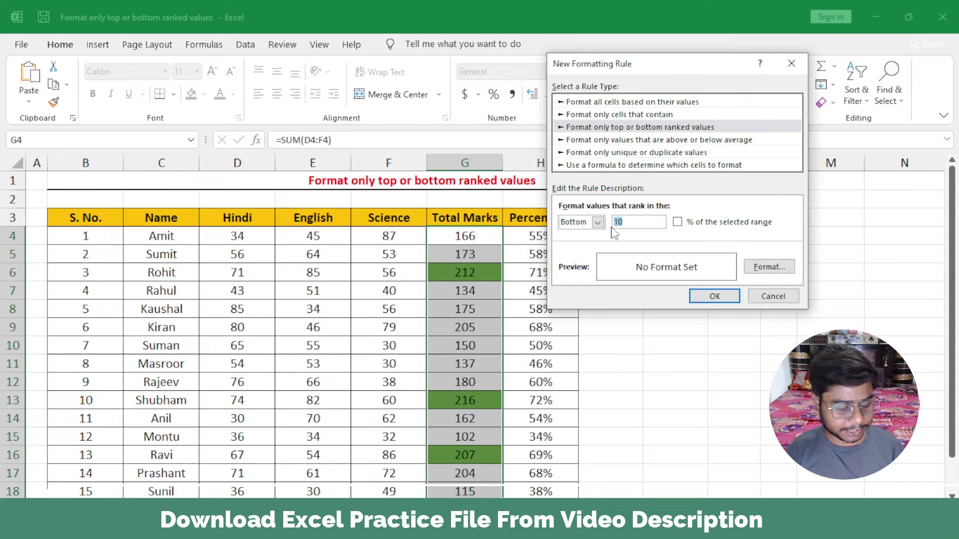
text(3)
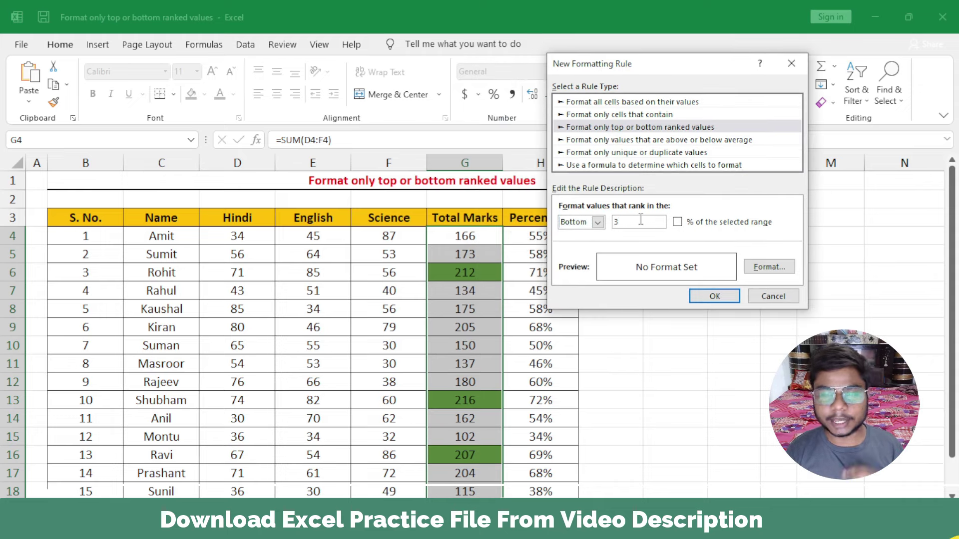
Step: Give the bottom-3 rule an orange fill and apply it
click(767, 267)
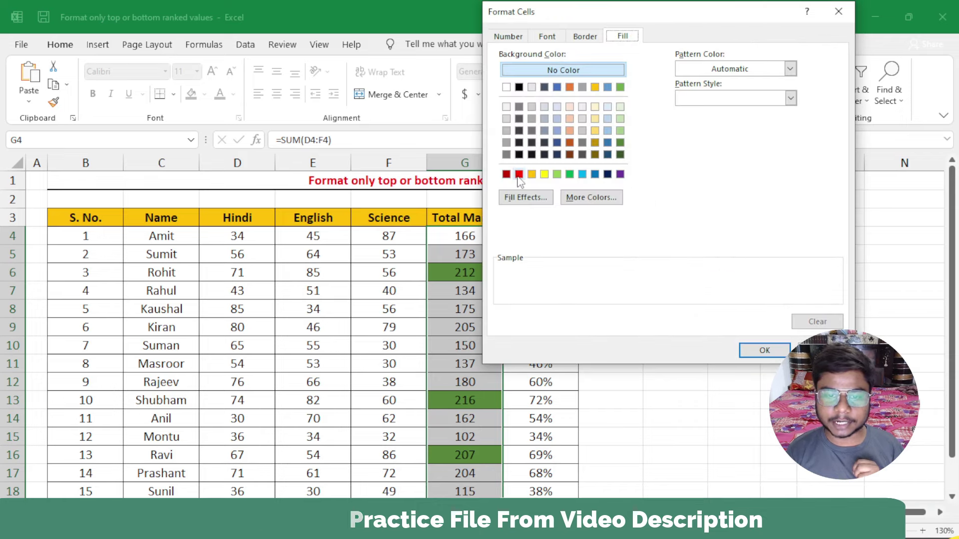
click(518, 174)
click(569, 87)
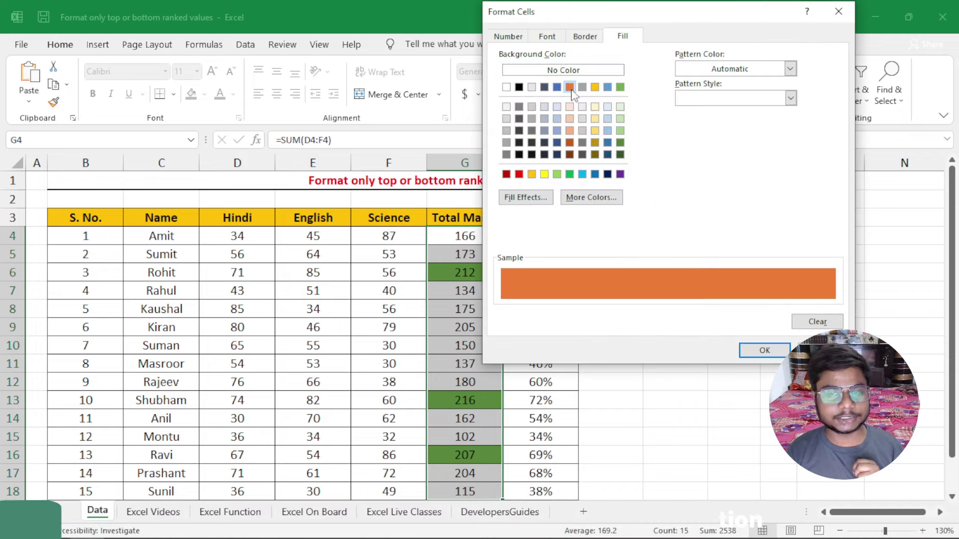
click(764, 350)
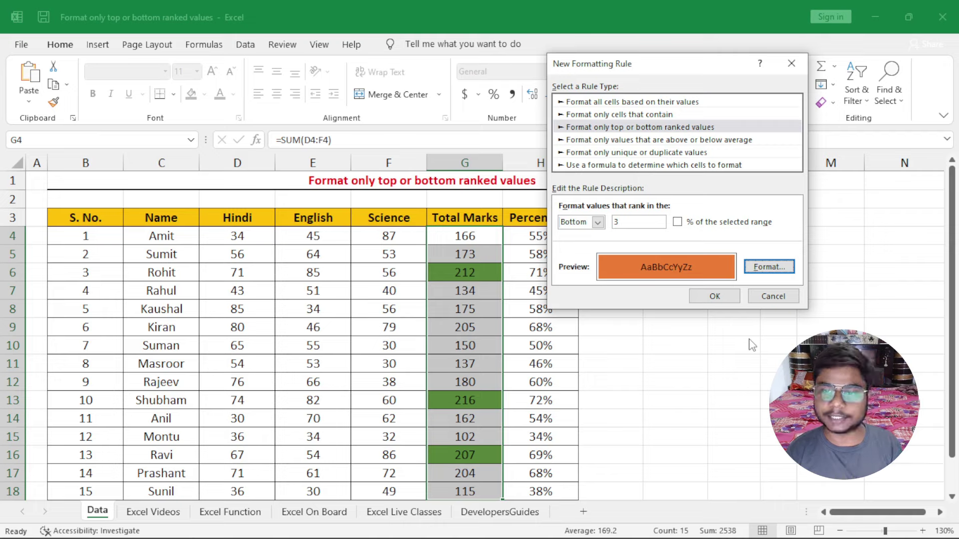
click(715, 297)
click(657, 315)
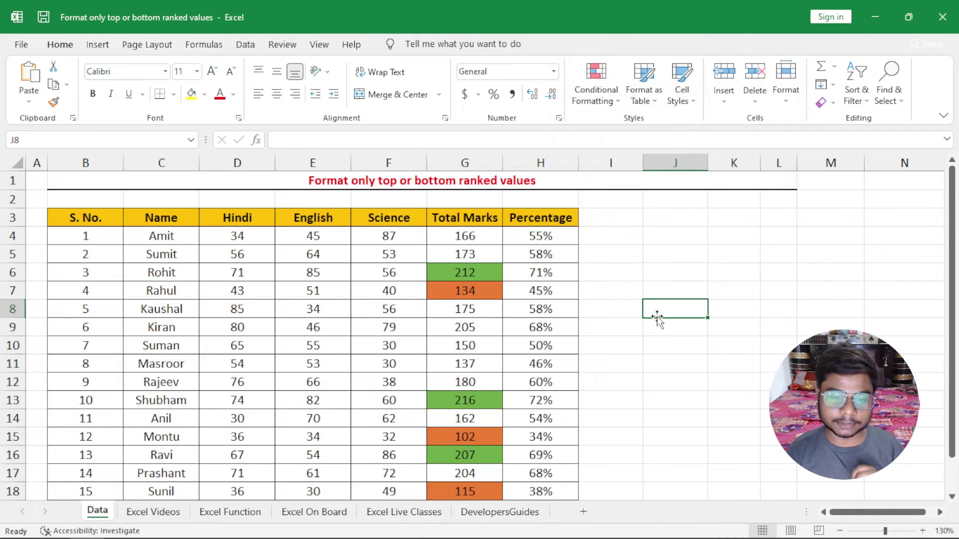
drag(465, 236, 465, 491)
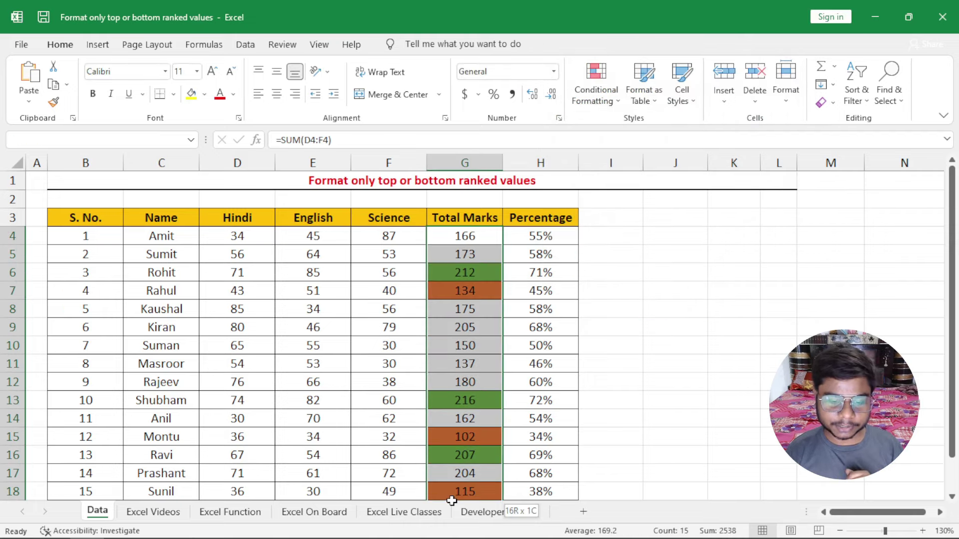
drag(465, 291, 468, 491)
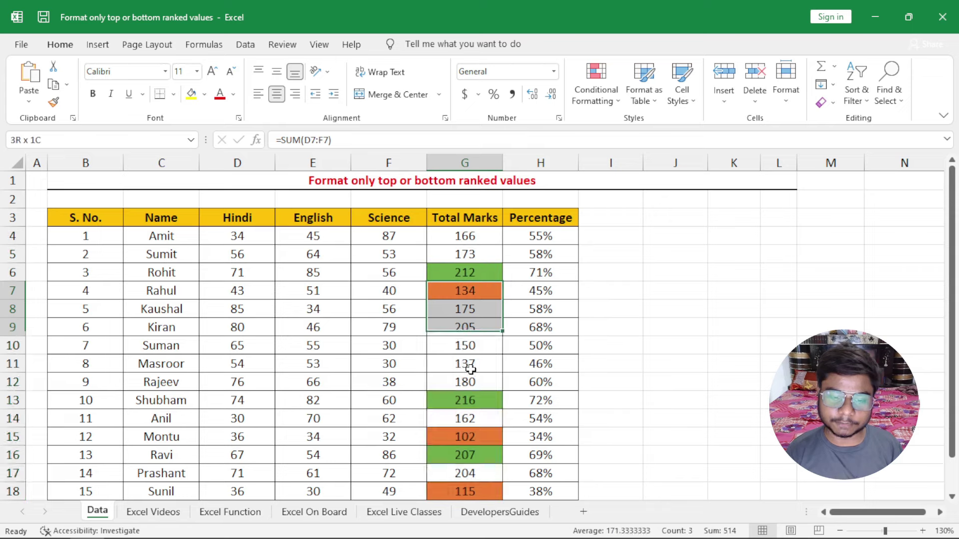
drag(482, 272, 471, 454)
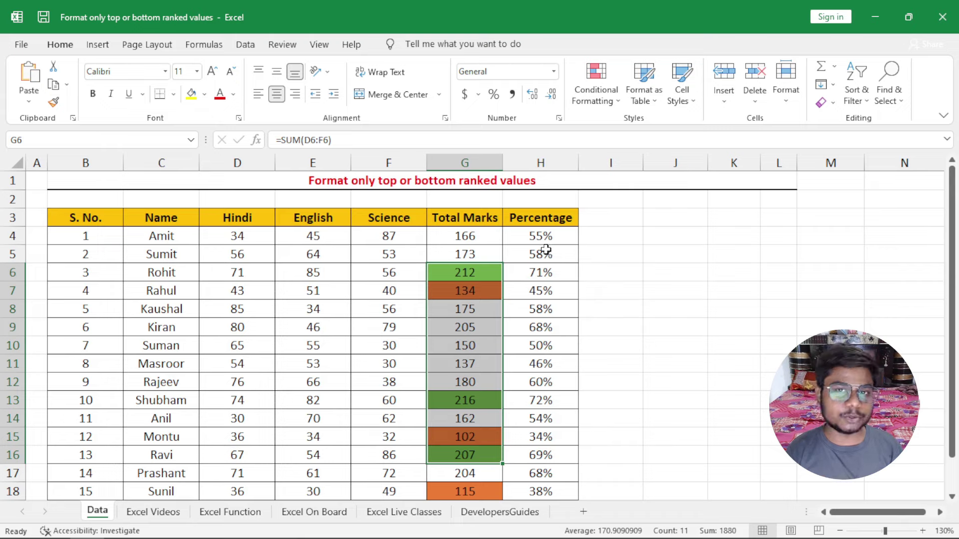
drag(547, 237, 550, 491)
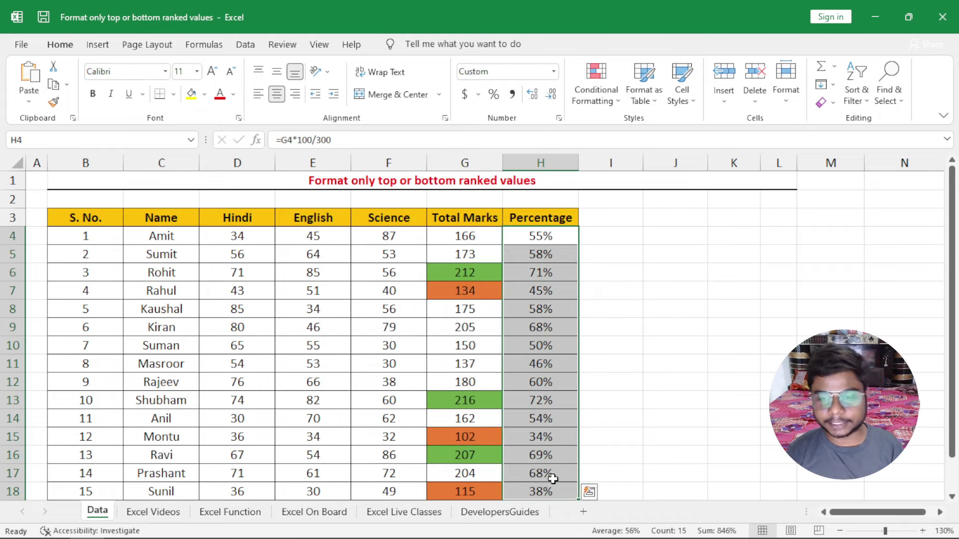
Step: Create a new top-ranked rule for the Percentage column with the count set to 3
click(601, 95)
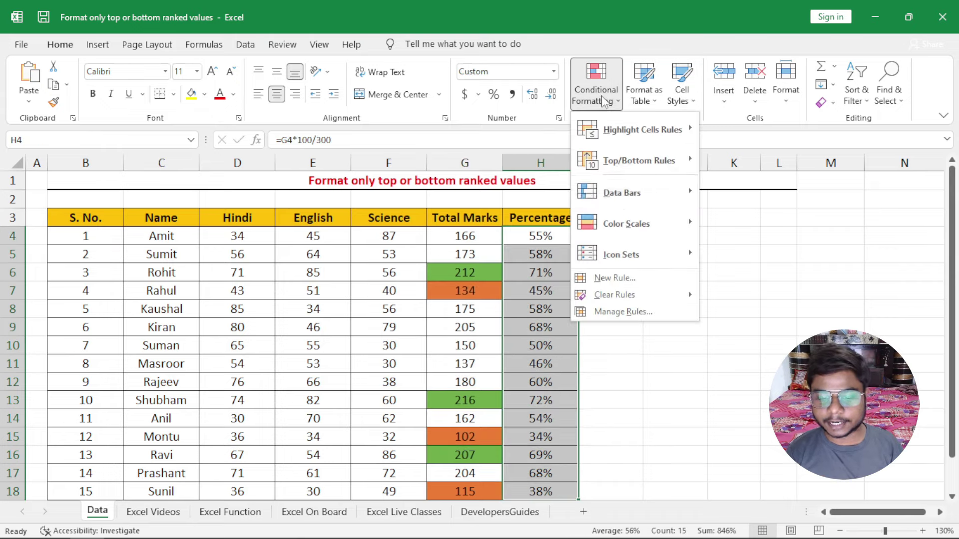
click(616, 275)
click(557, 112)
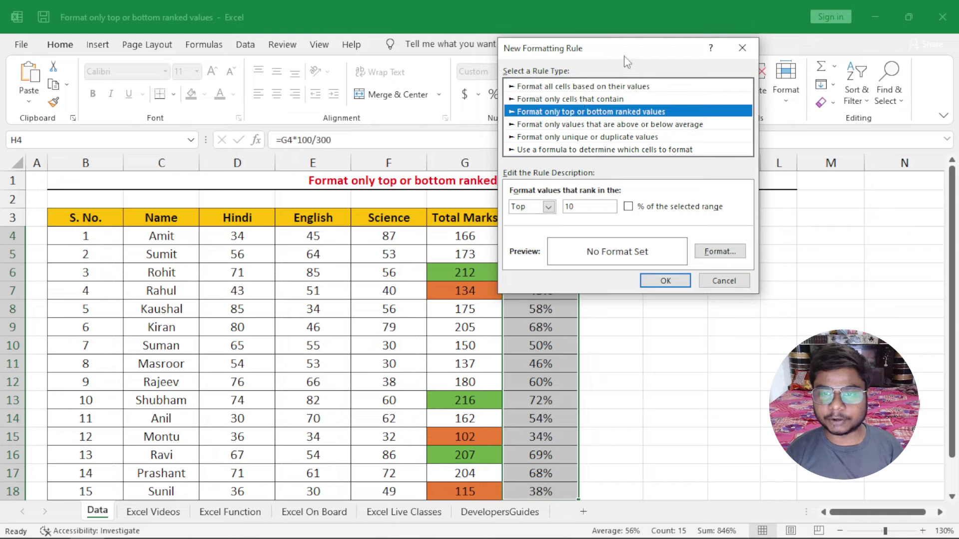
drag(627, 61, 439, 51)
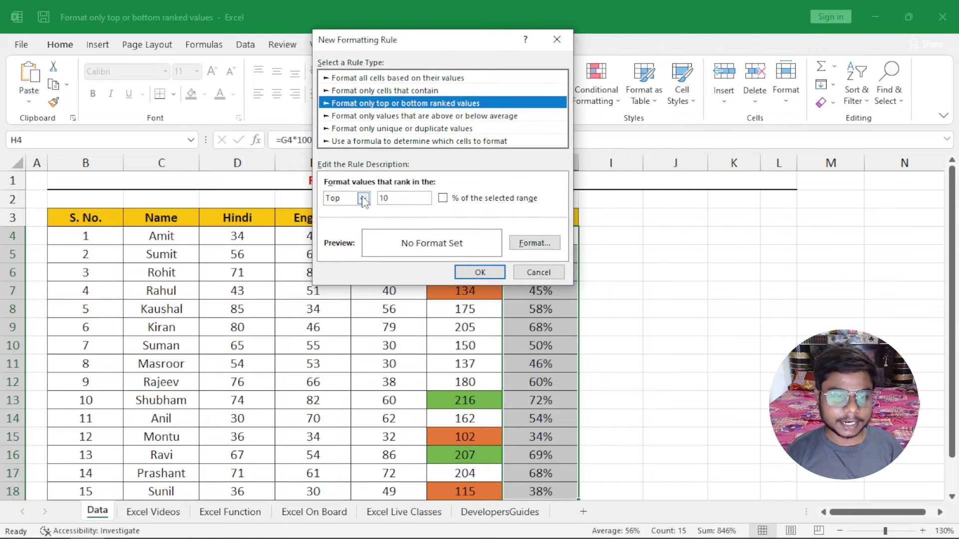
double_click(381, 198)
text(3)
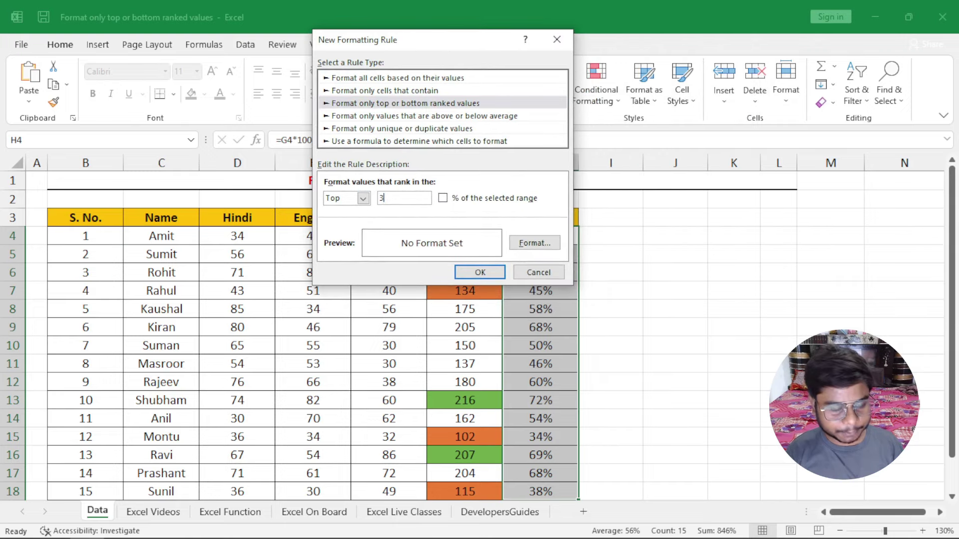
drag(429, 41, 710, 33)
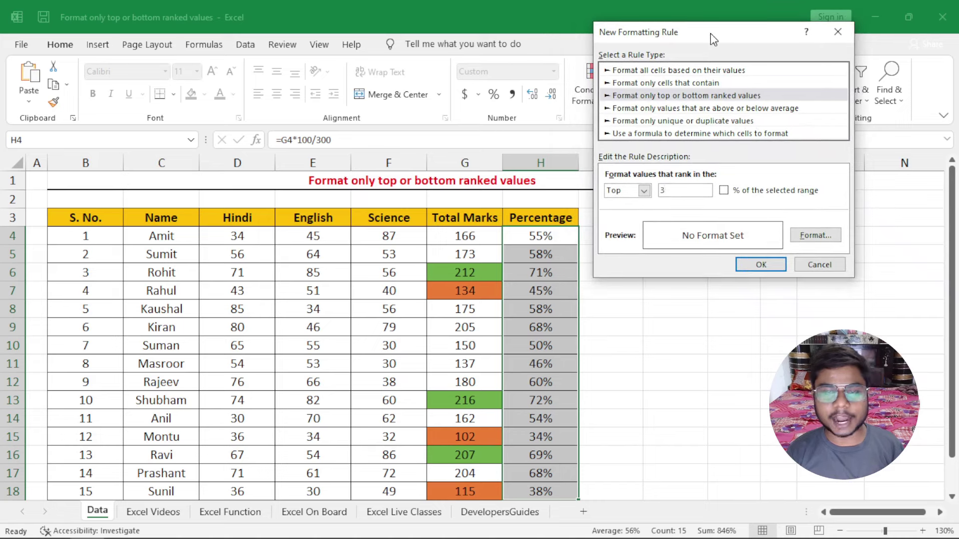
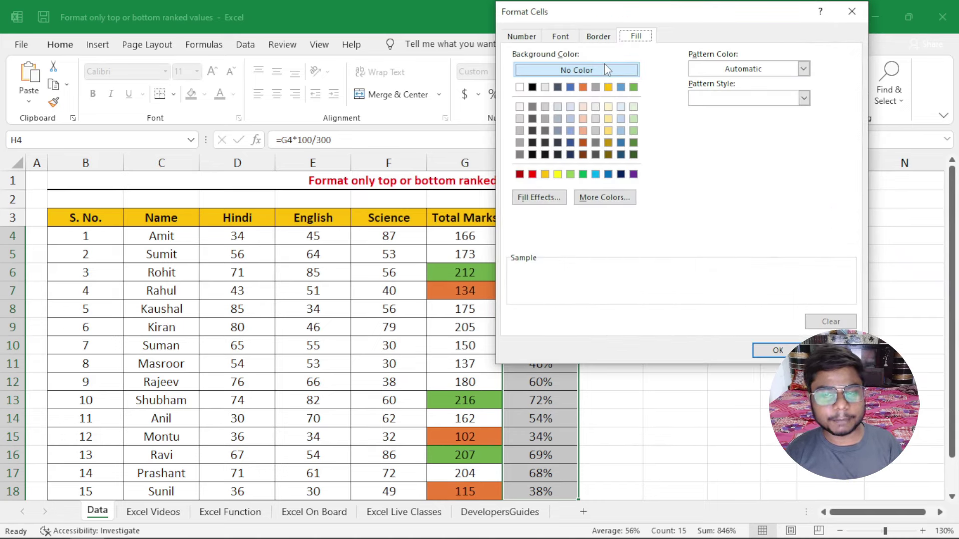
Step: Give the Top 3 rule a green cell fill and a gold dashed outline border
drag(620, 18, 718, 43)
click(682, 101)
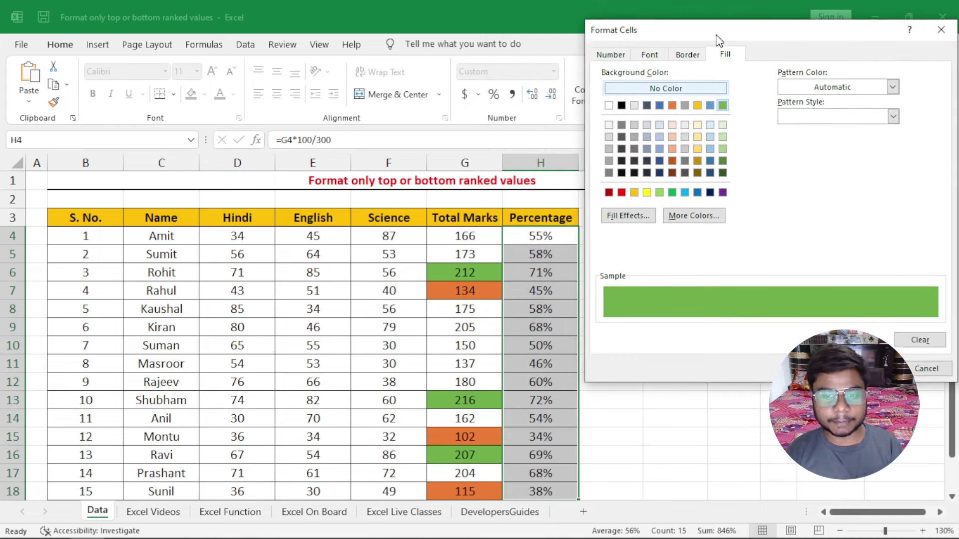
click(687, 57)
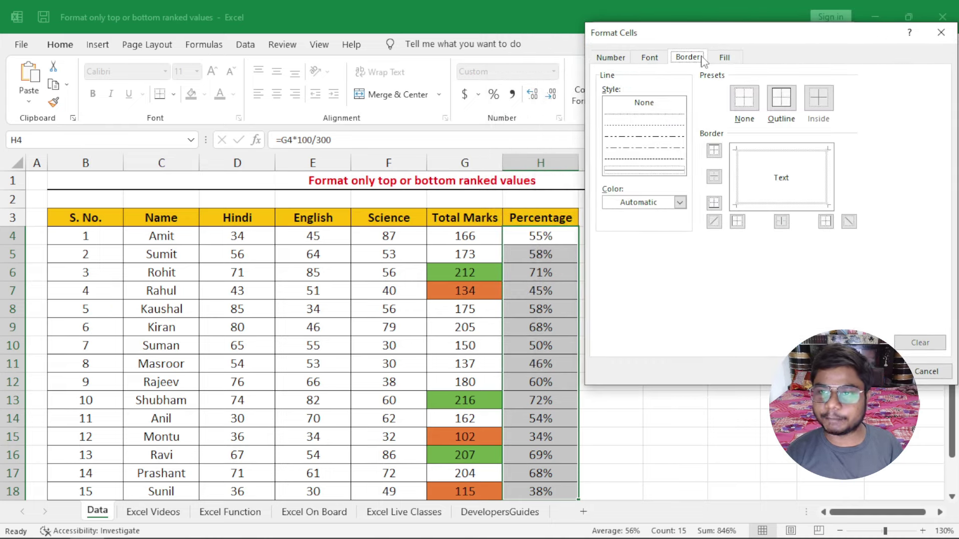
click(646, 159)
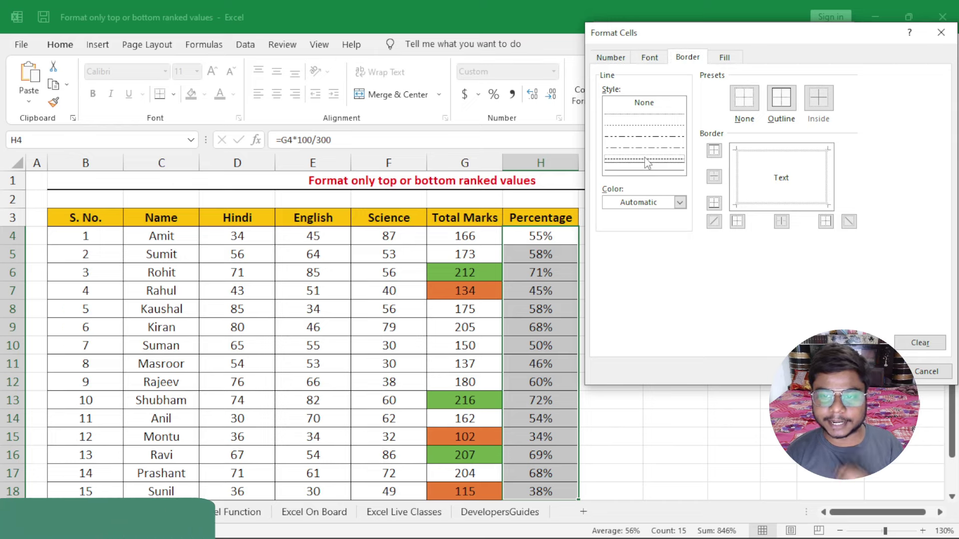
click(658, 203)
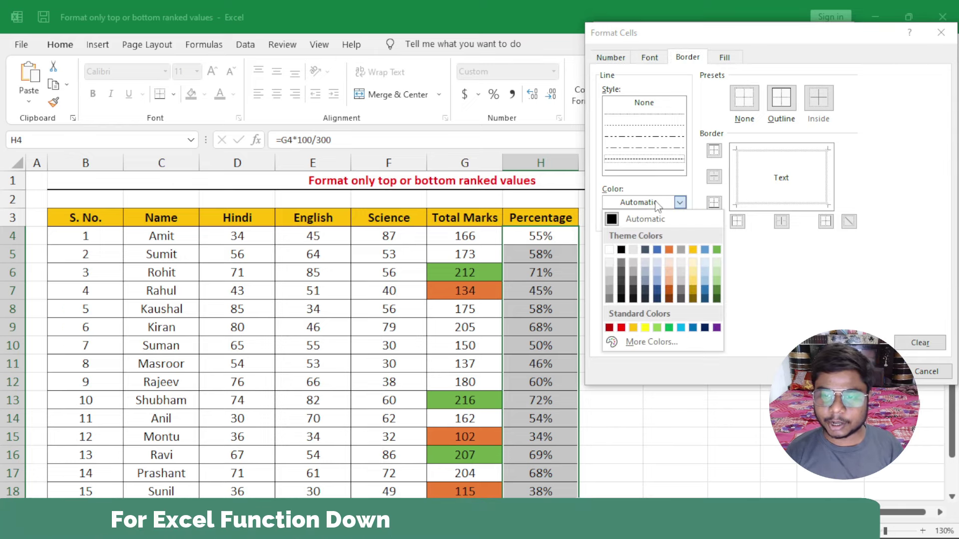
click(693, 249)
click(779, 99)
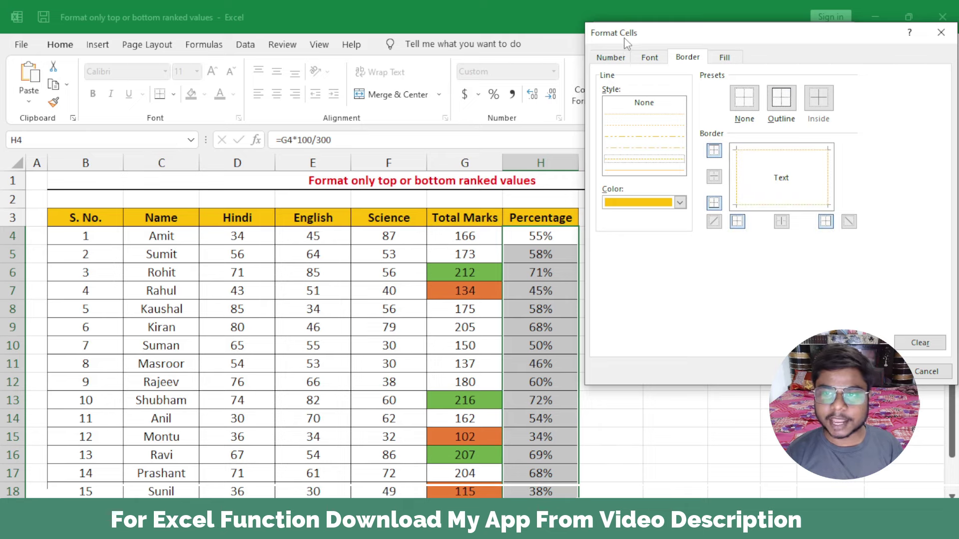
Step: Set the rule's font to white Bold Italic and confirm the cell format
click(648, 58)
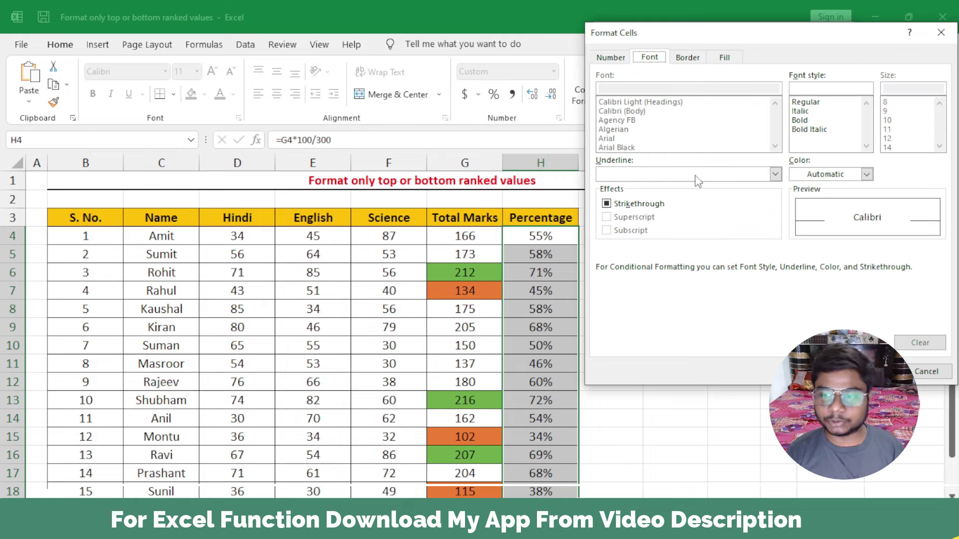
drag(761, 45, 586, 53)
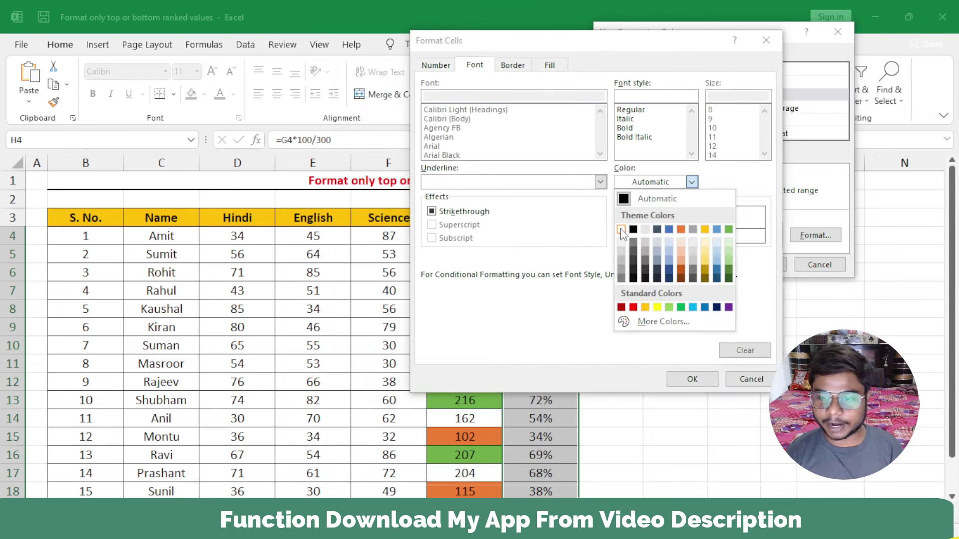
click(628, 226)
click(634, 137)
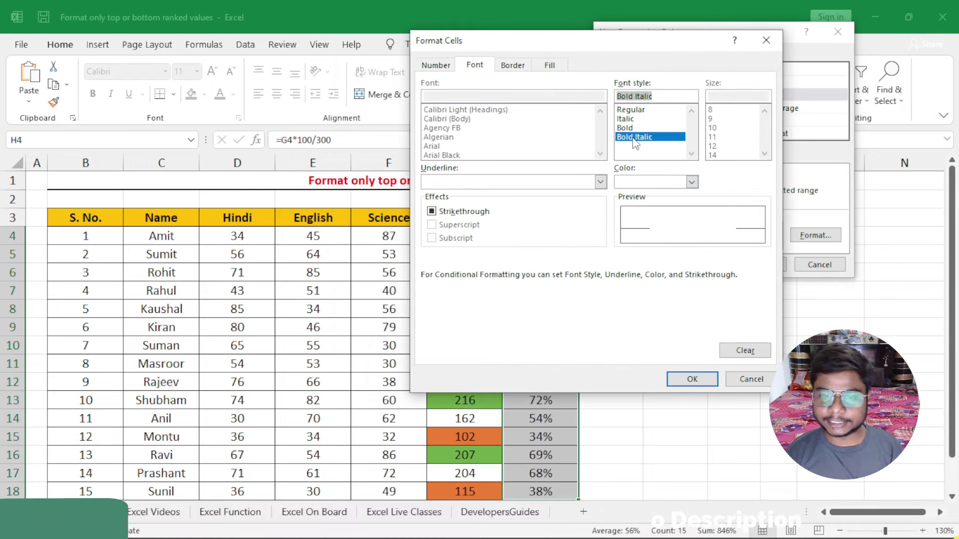
click(693, 378)
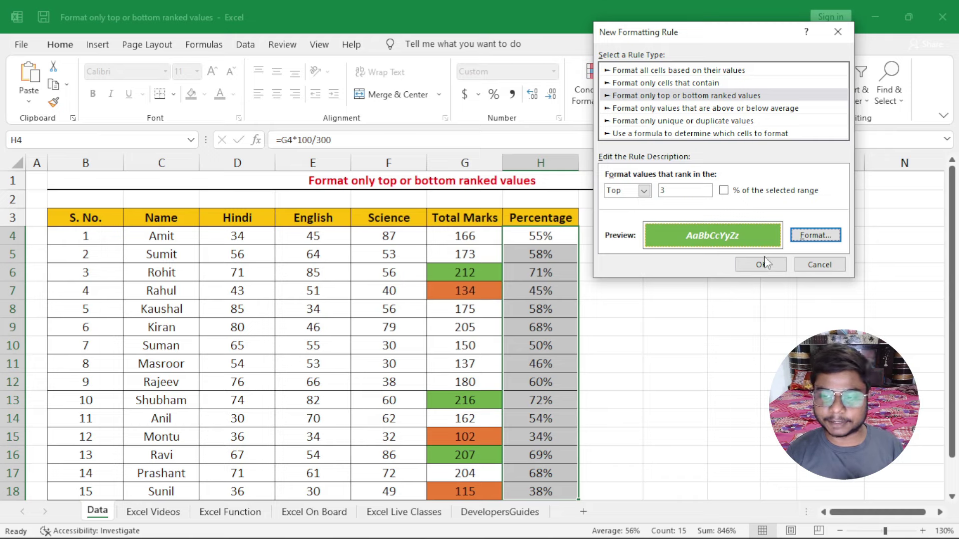
Step: Apply the Top 3 rule, check the result, and reselect H4:H18
click(750, 268)
click(581, 342)
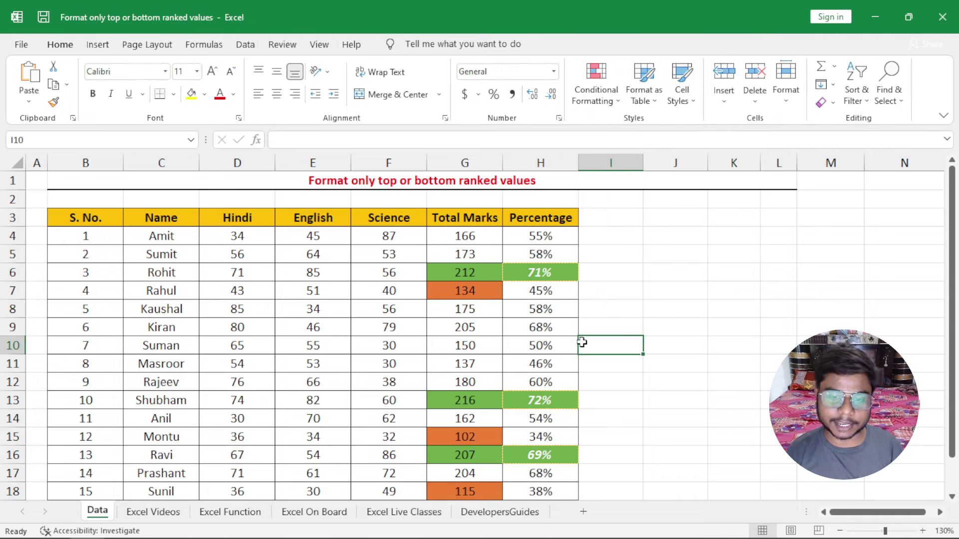
drag(559, 239, 541, 490)
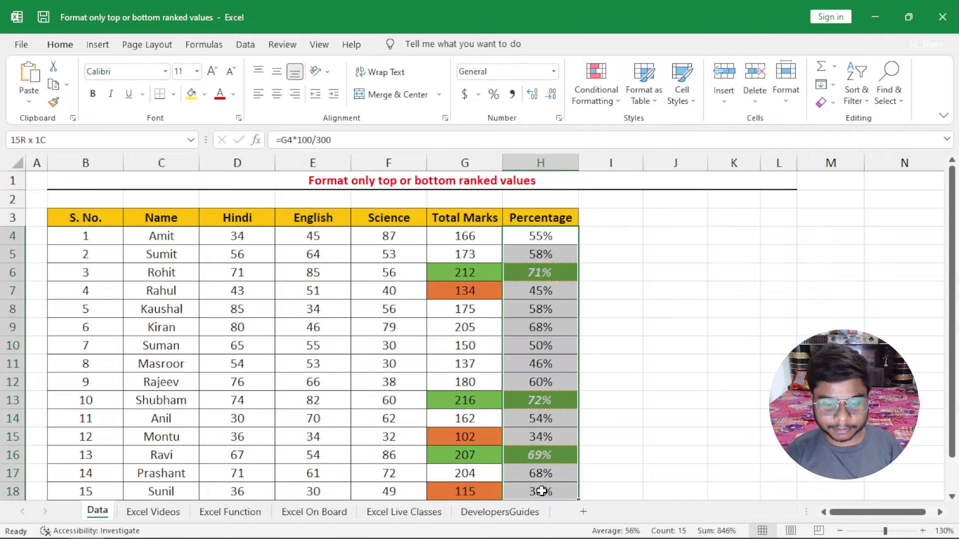
Step: Create a new ranked-values rule set to Bottom 3 and open its cell format
click(609, 103)
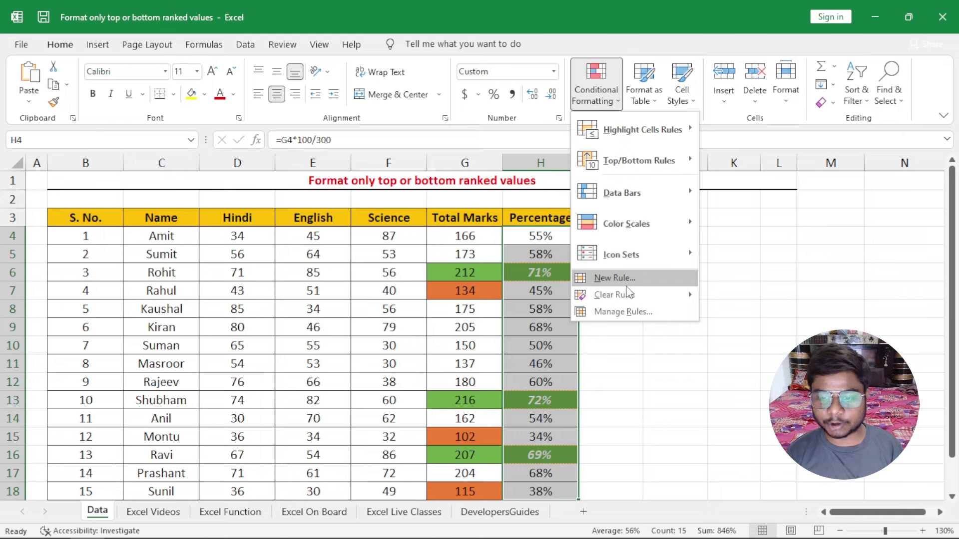
click(615, 278)
click(582, 81)
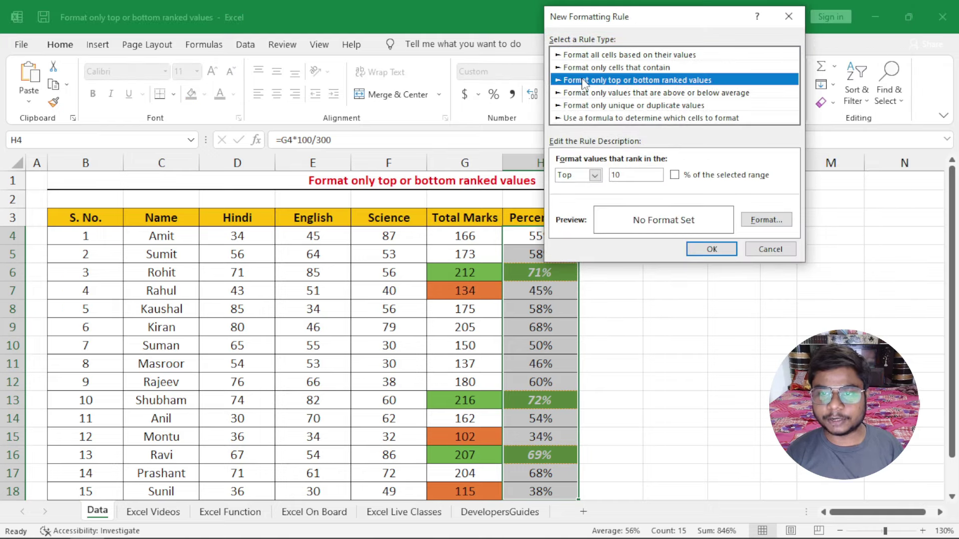
click(595, 175)
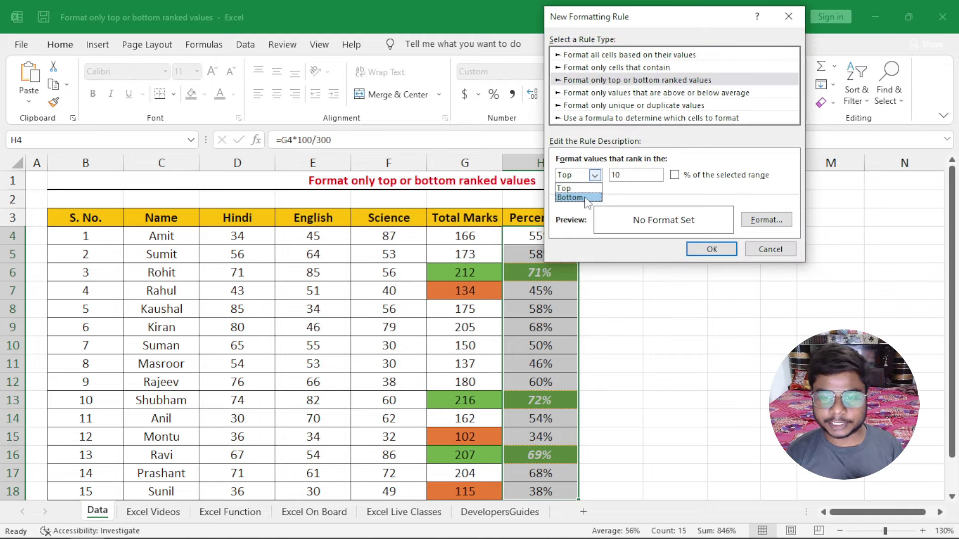
click(575, 195)
key(Tab)
text(3)
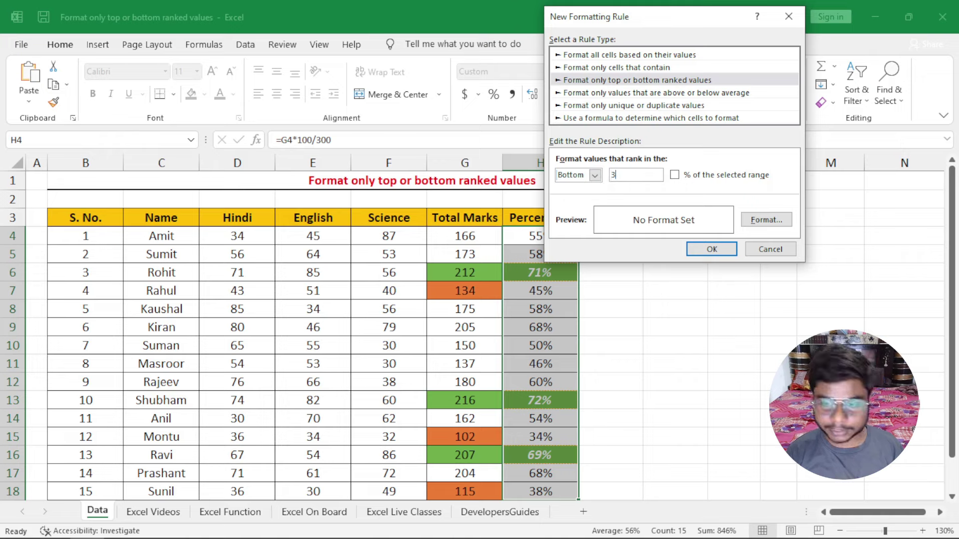
click(766, 219)
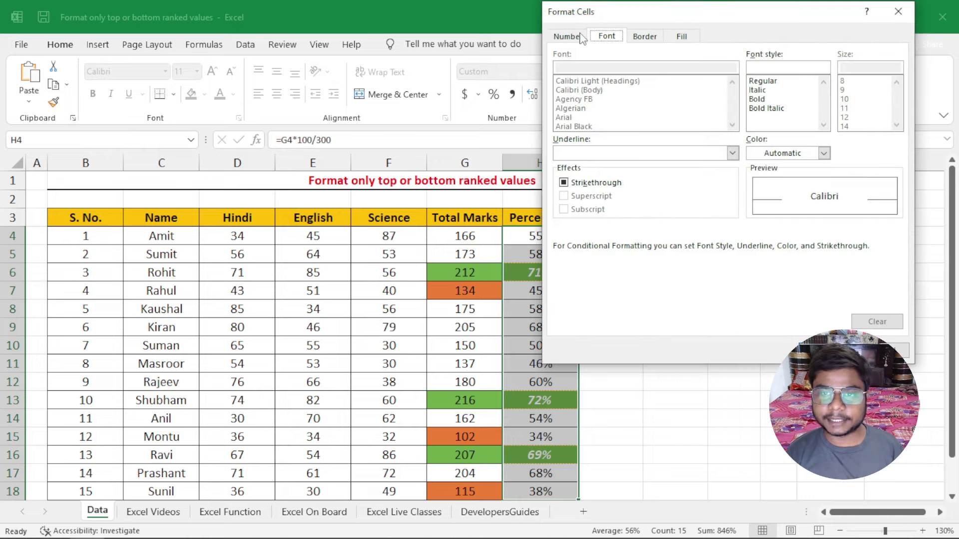
Step: Give the Bottom 3 rule a custom [Red] number format and finish the rule
click(581, 37)
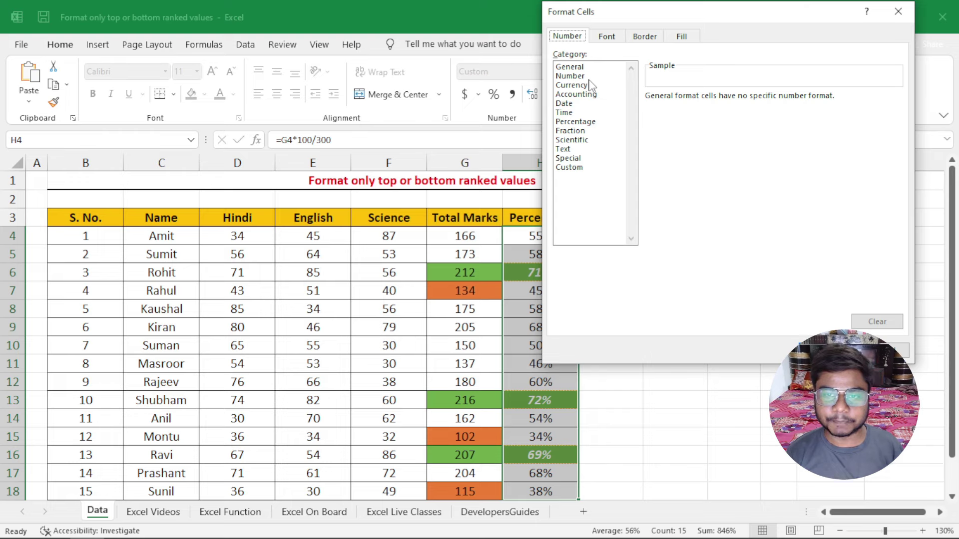
click(581, 168)
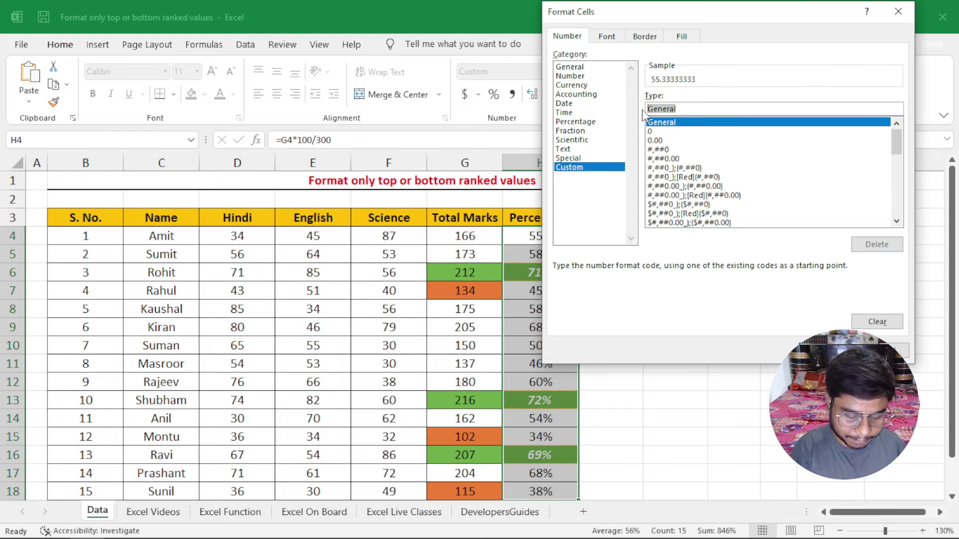
text([red)
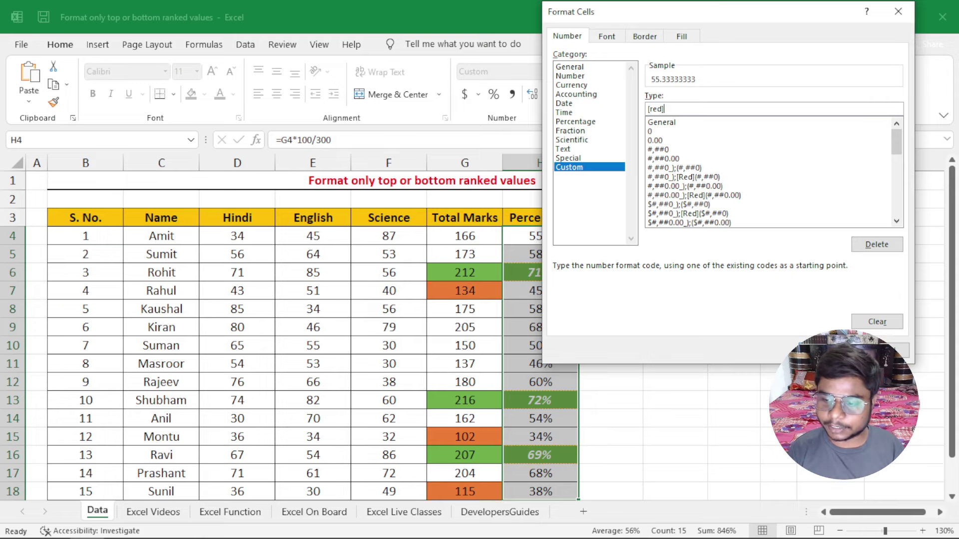
click(829, 349)
click(710, 248)
click(632, 320)
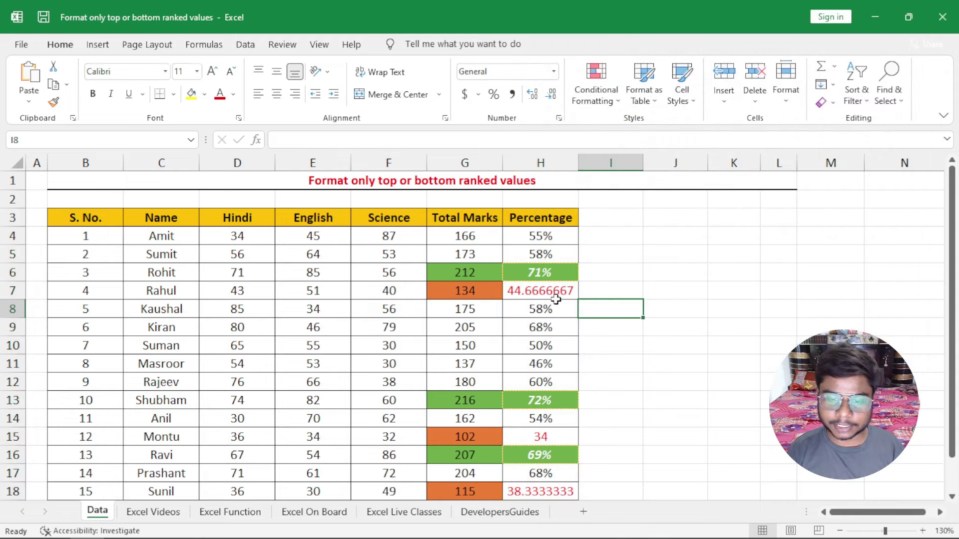
click(548, 295)
drag(546, 491, 552, 292)
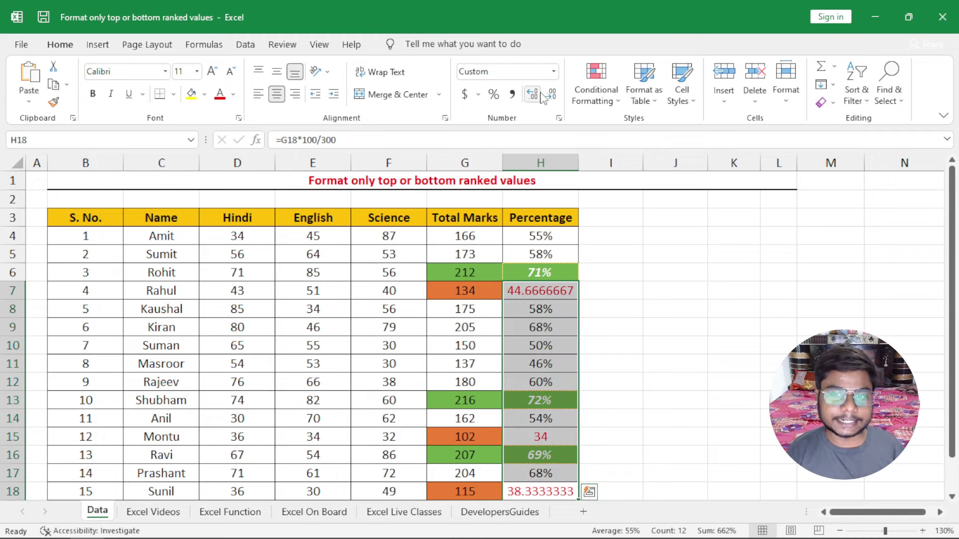
click(532, 246)
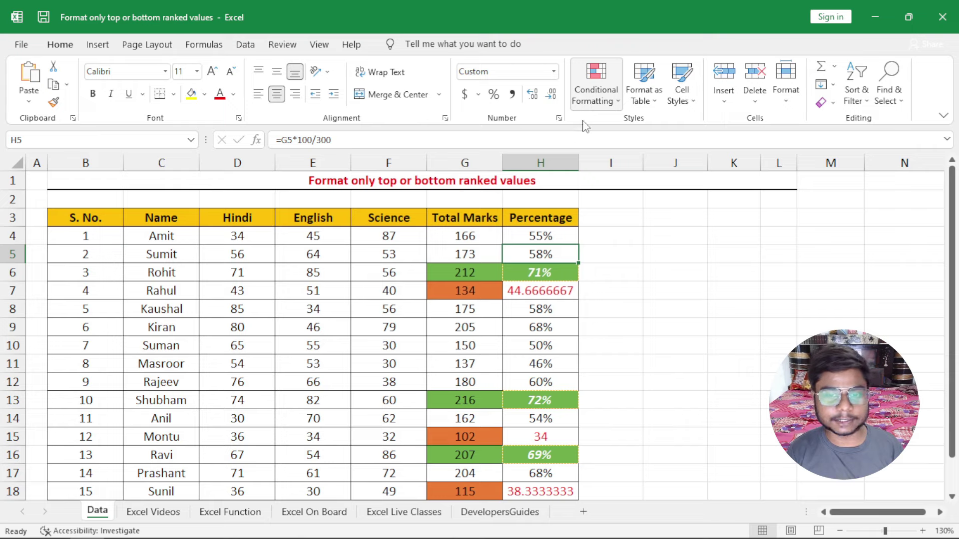
drag(549, 235, 554, 479)
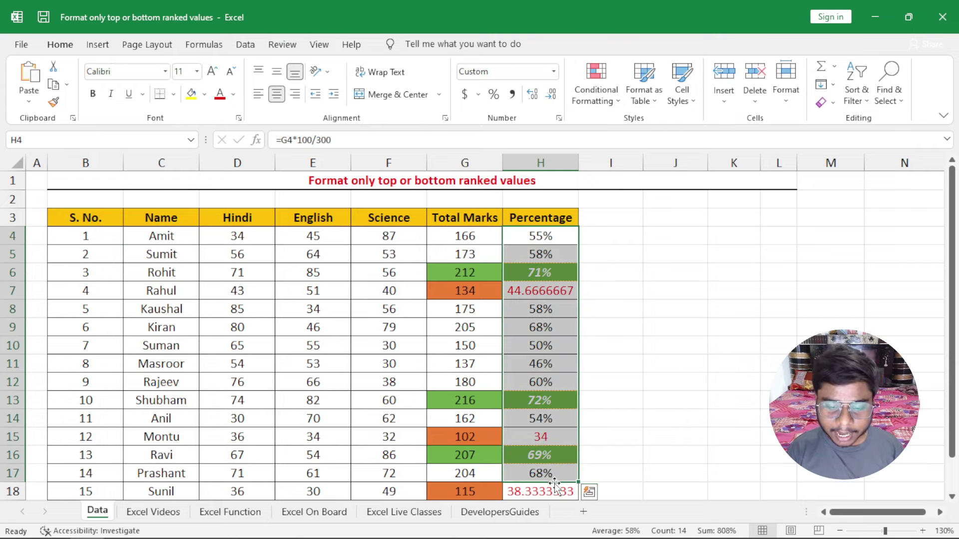
click(610, 363)
mouse_move(540, 235)
mouse_down()
mouse_move(575, 431)
mouse_move(574, 492)
mouse_up()
click(605, 290)
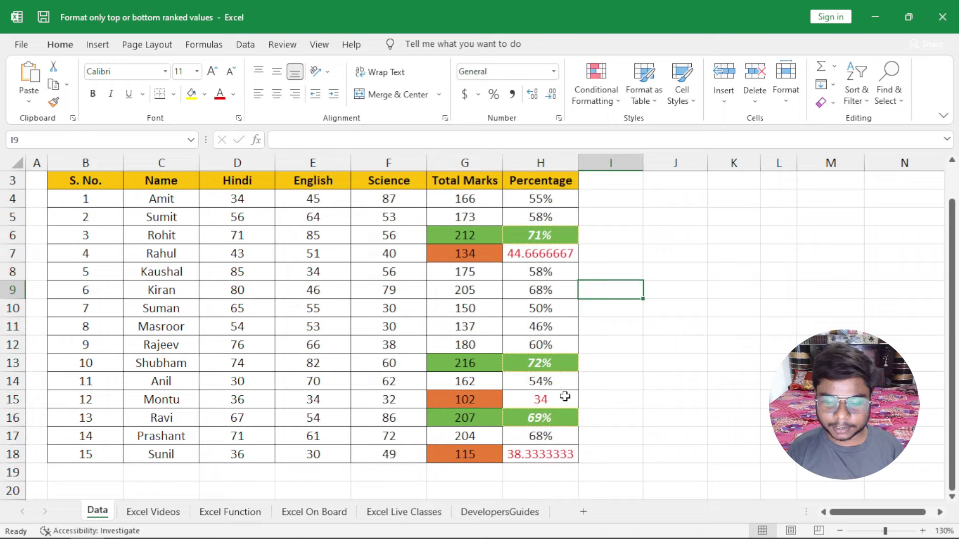
drag(547, 459, 554, 235)
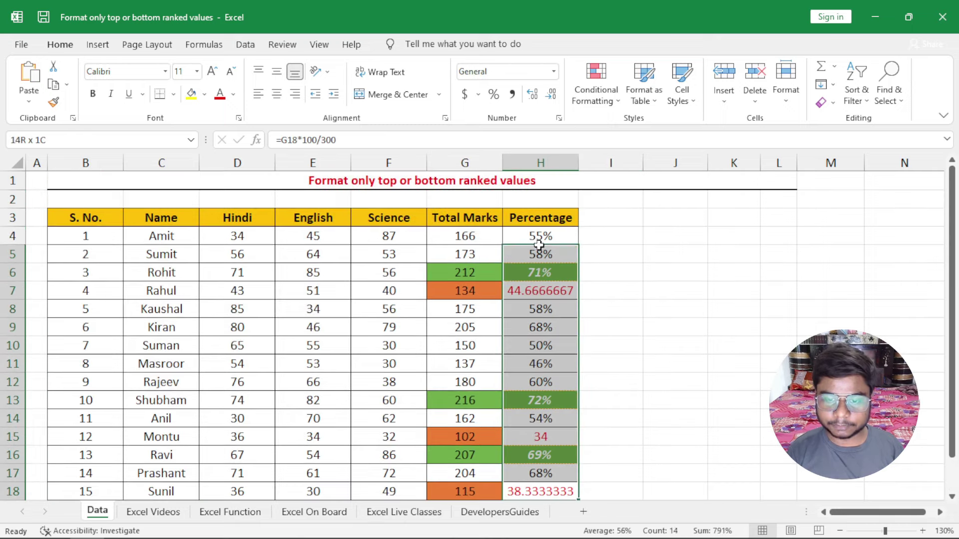
click(596, 84)
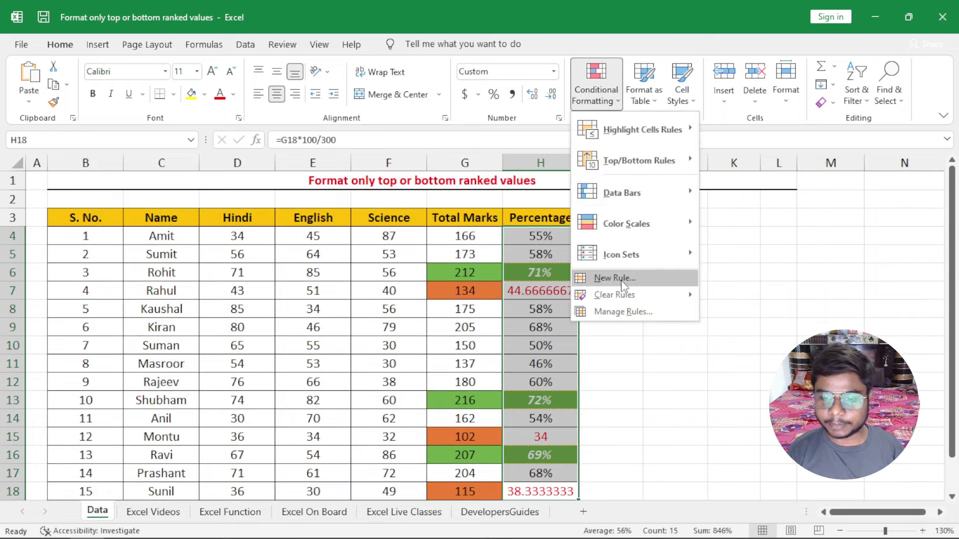
Step: Define a ranked-values rule for the Top 3, counted as % of the selected range
key(Escape)
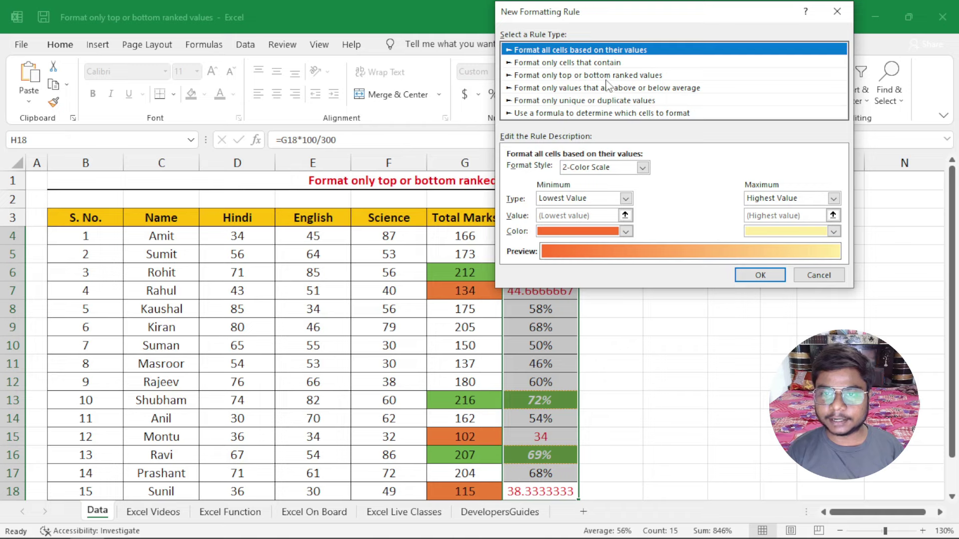
click(604, 76)
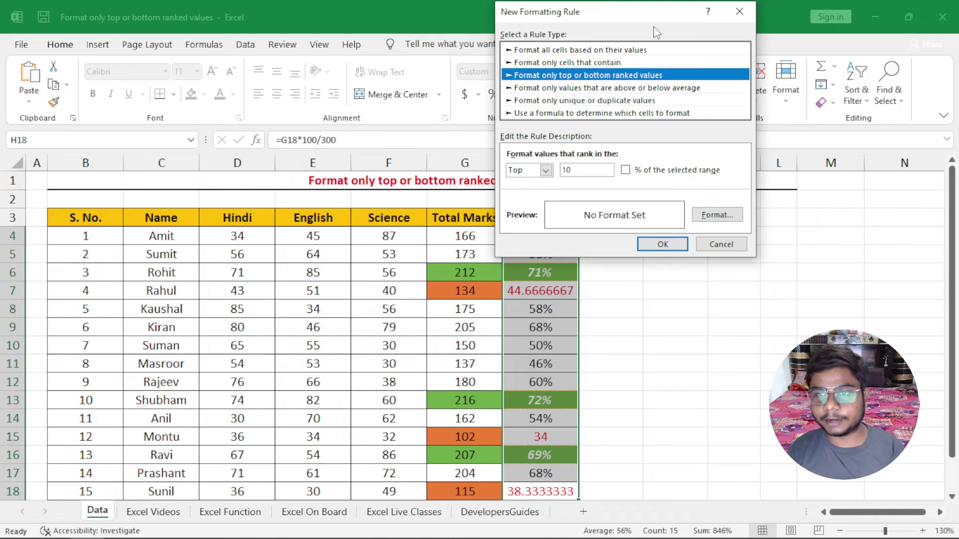
drag(639, 5, 624, 5)
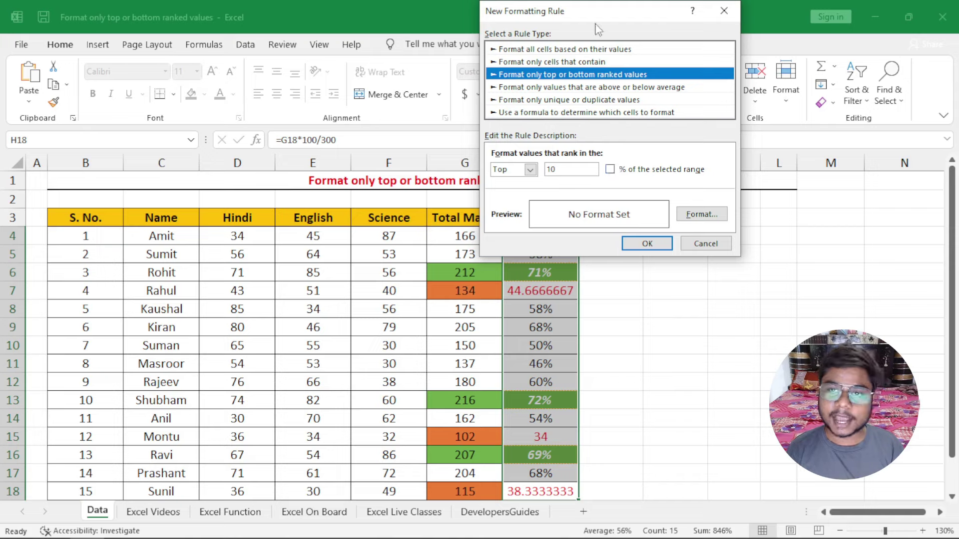
drag(597, 29, 644, 49)
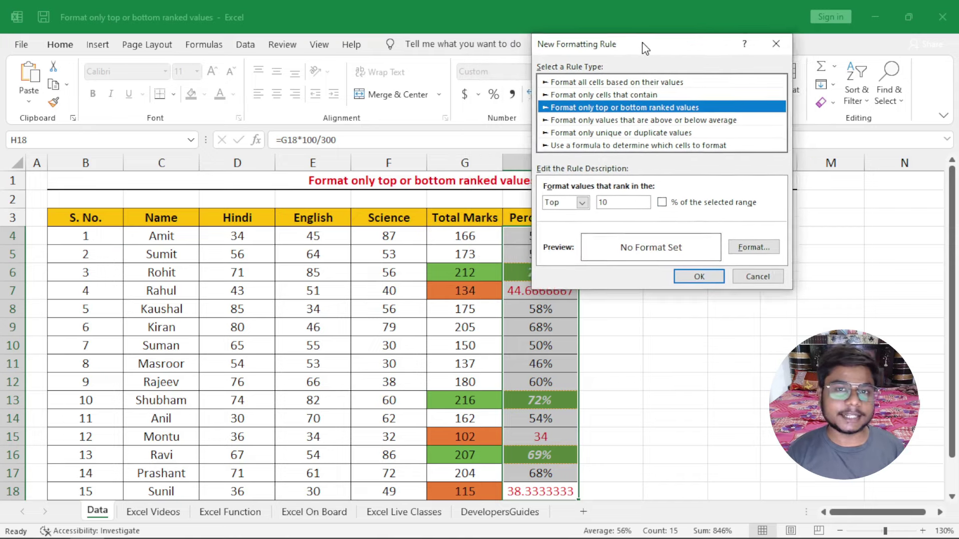
drag(645, 48, 534, 73)
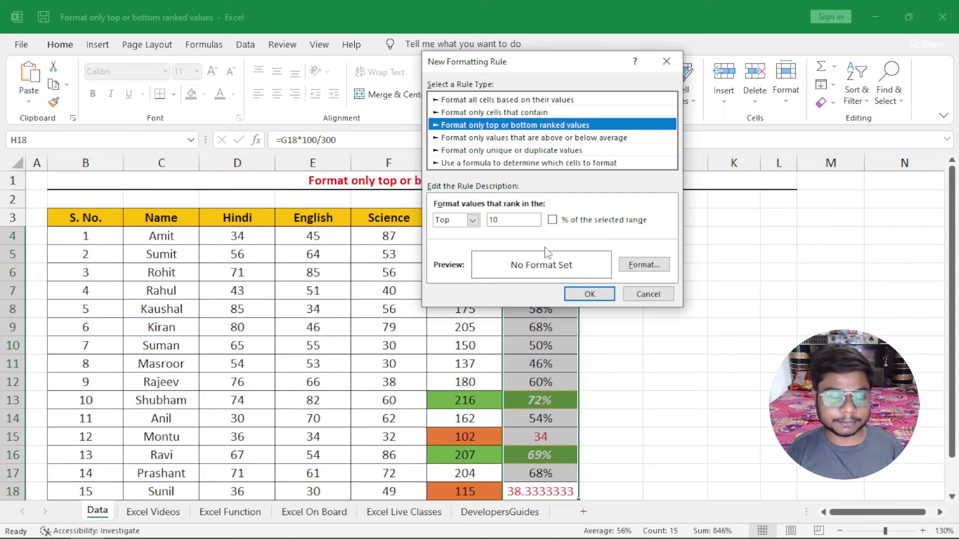
drag(516, 225, 483, 220)
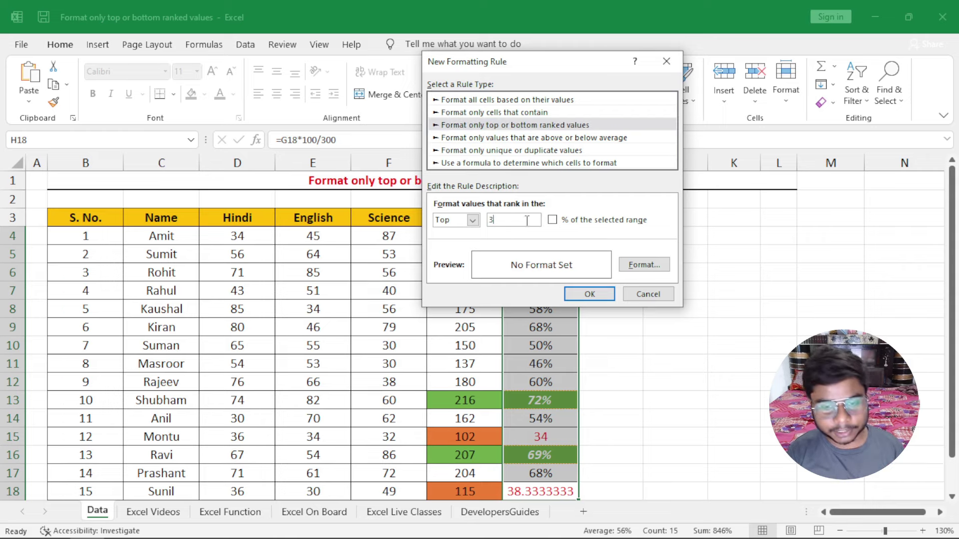
mouse_move(544, 65)
mouse_down()
mouse_move(739, 48)
mouse_move(708, 53)
mouse_up()
click(716, 207)
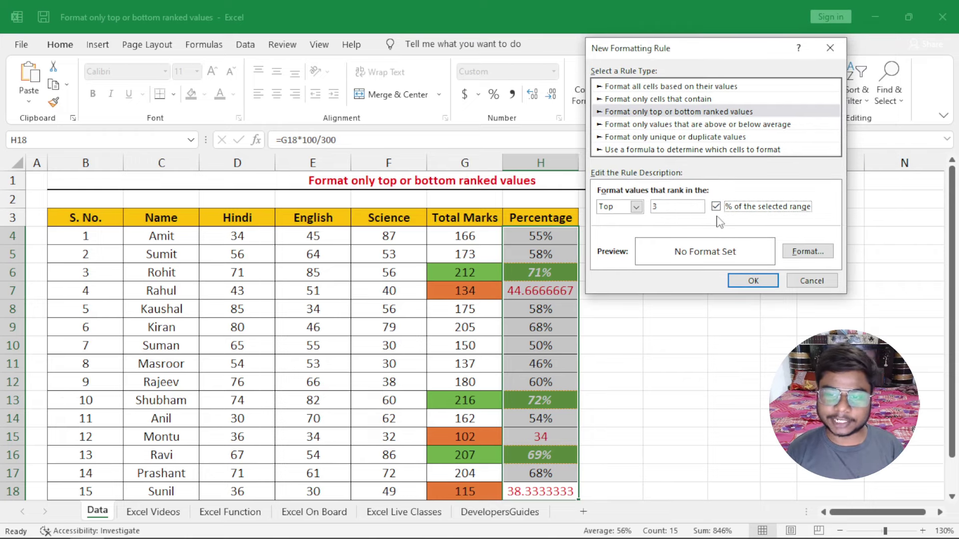
Step: Apply a blue fill to the Top 3% rule, view it on 72%, then undo it with Ctrl+Z
click(799, 252)
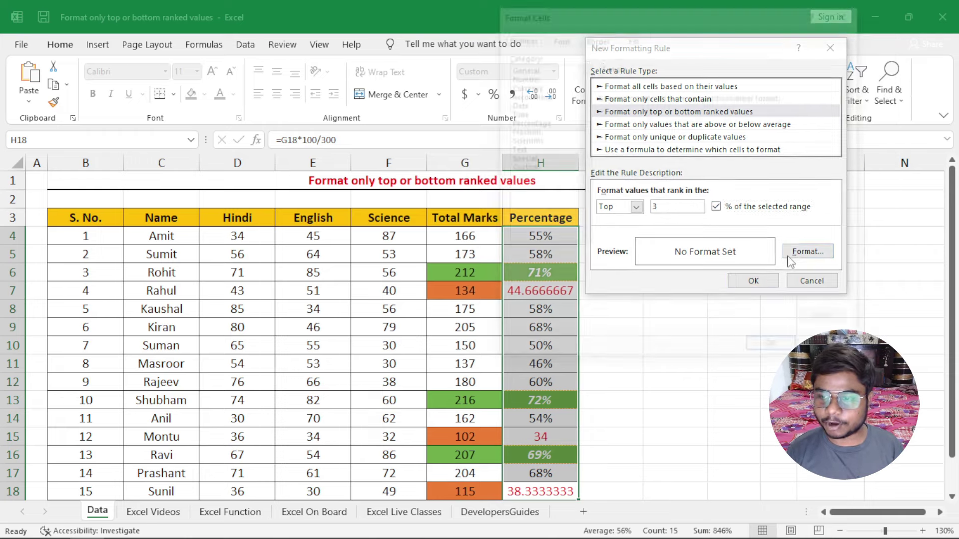
click(634, 37)
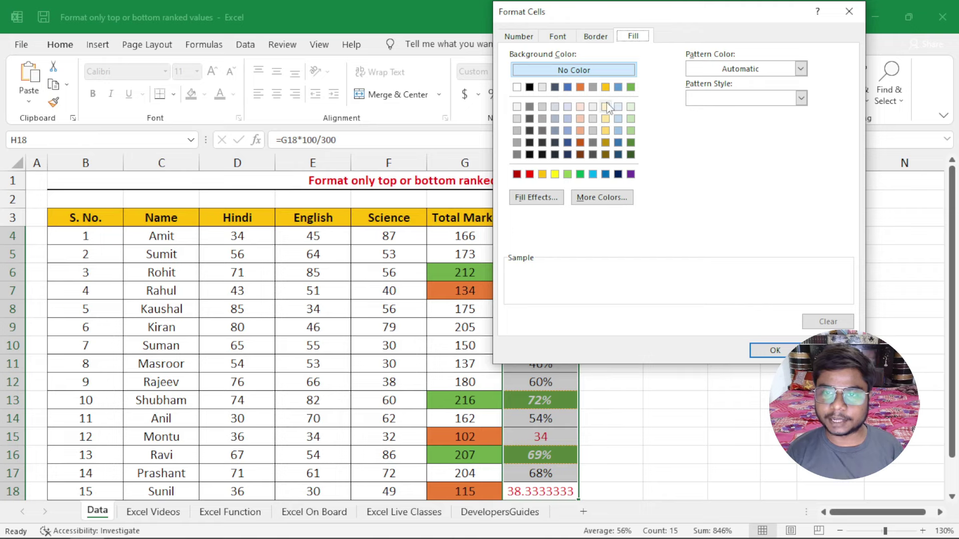
click(568, 87)
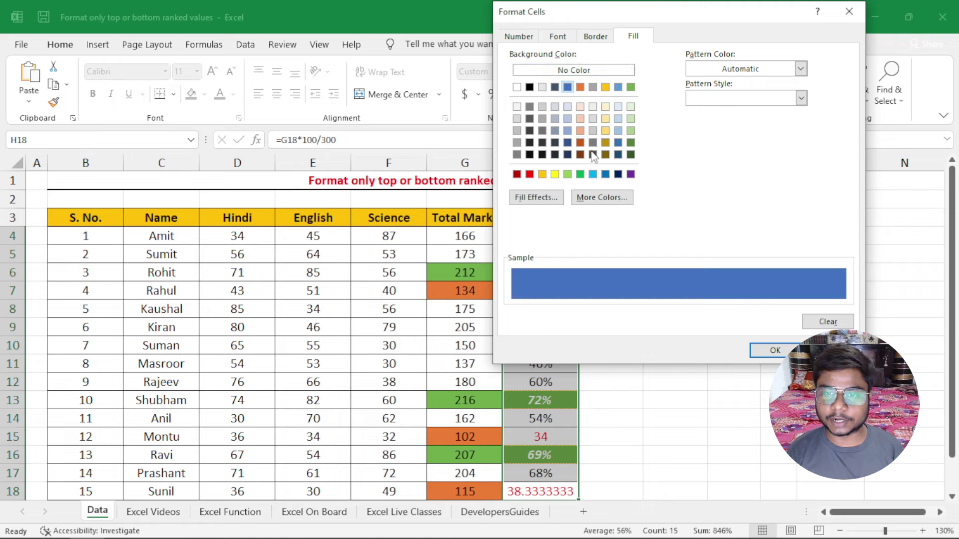
click(775, 350)
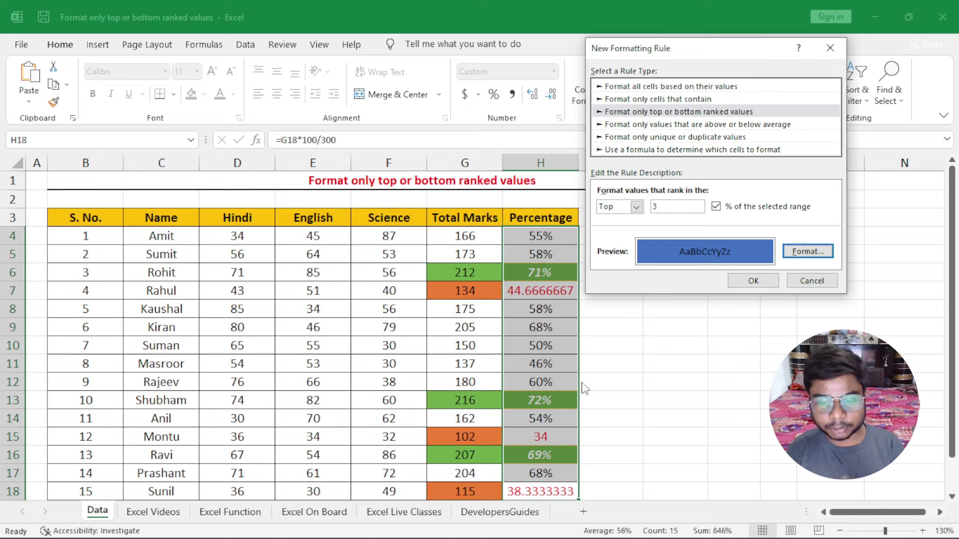
click(768, 282)
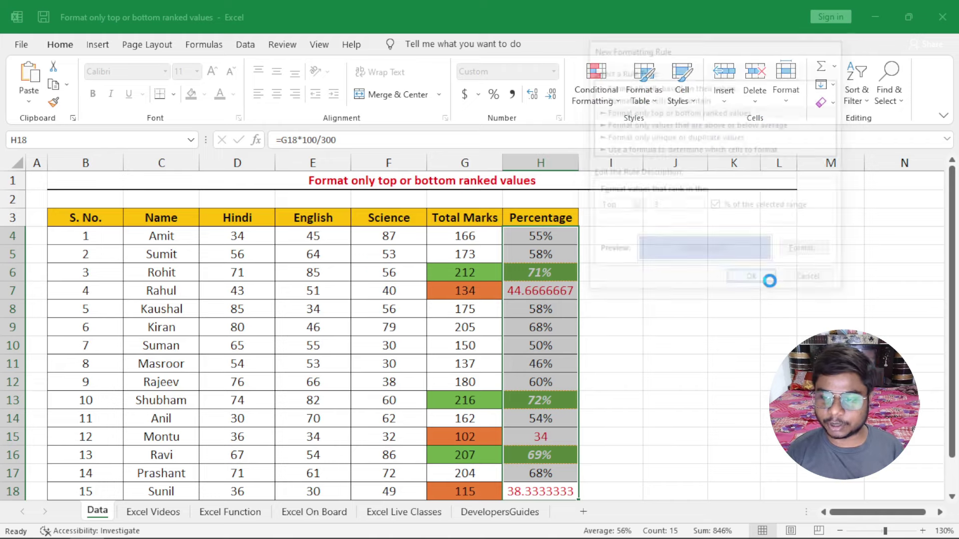
click(577, 420)
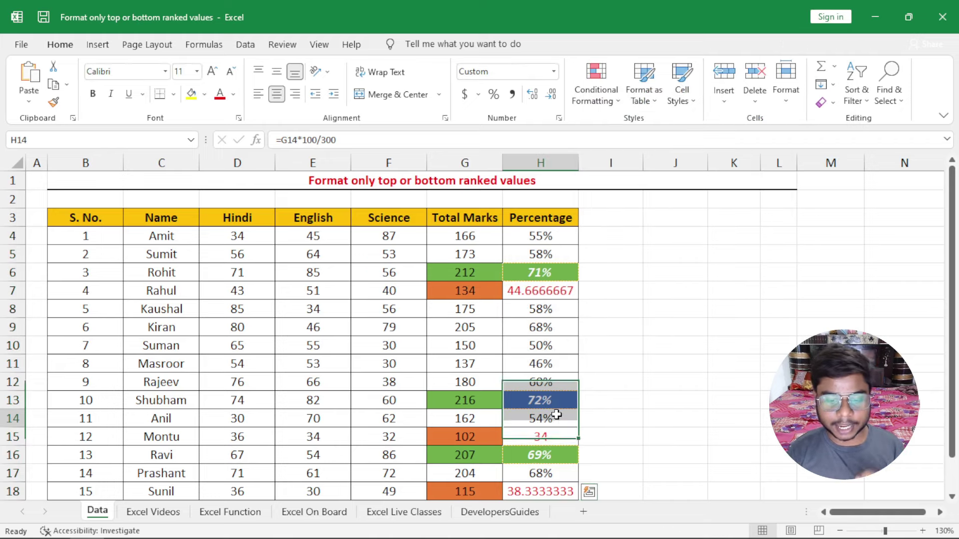
click(549, 400)
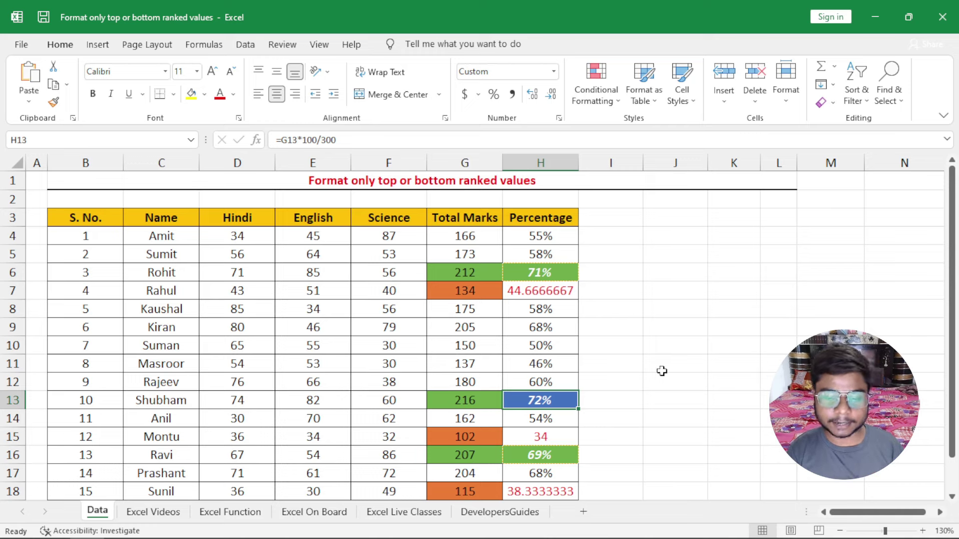
key(ctrl+z)
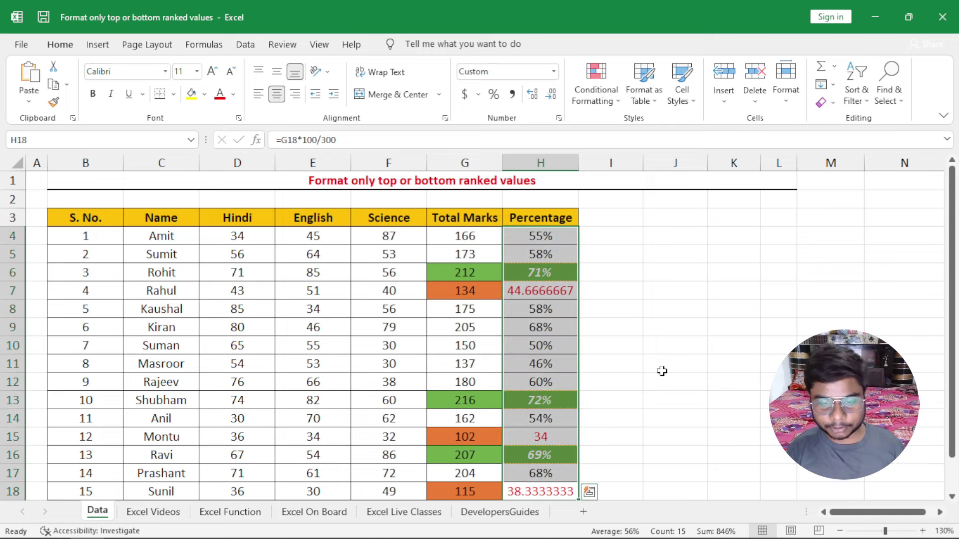
Step: Create a new top/bottom ranked rule, Top 10 as % of the selected range
click(595, 88)
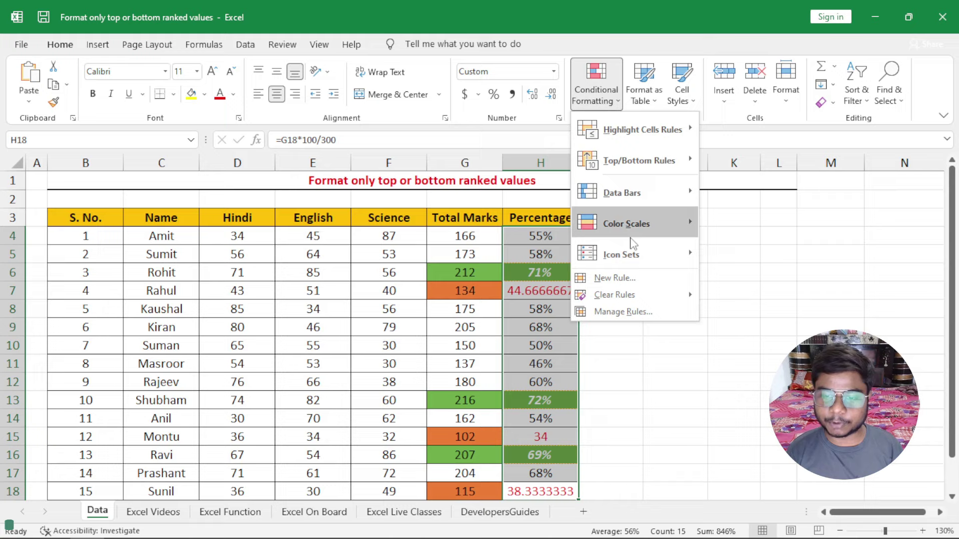
click(631, 278)
click(619, 96)
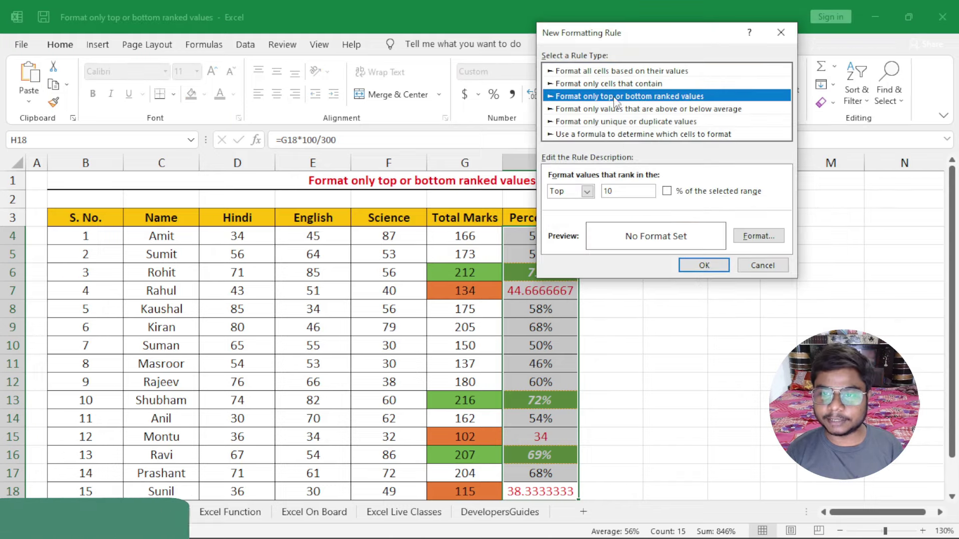
click(666, 191)
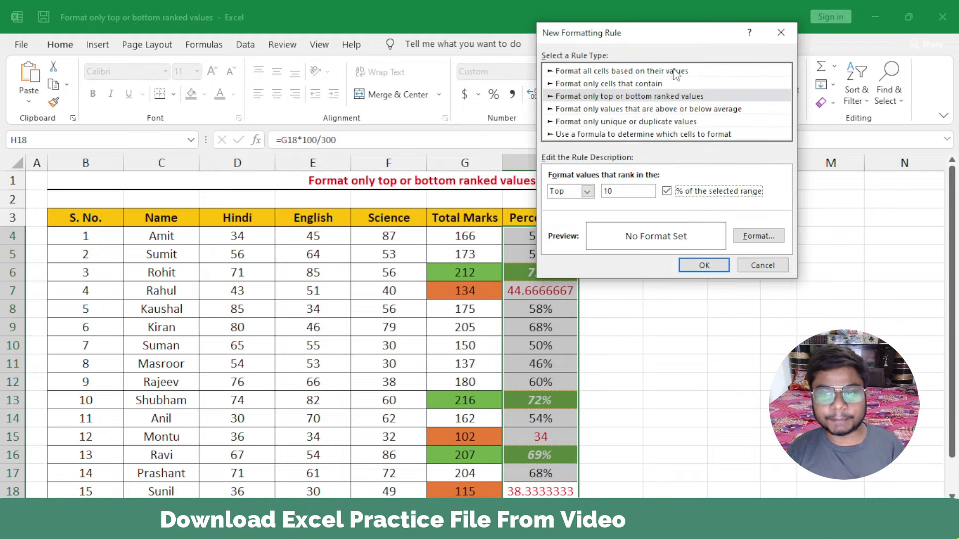
drag(647, 40, 694, 55)
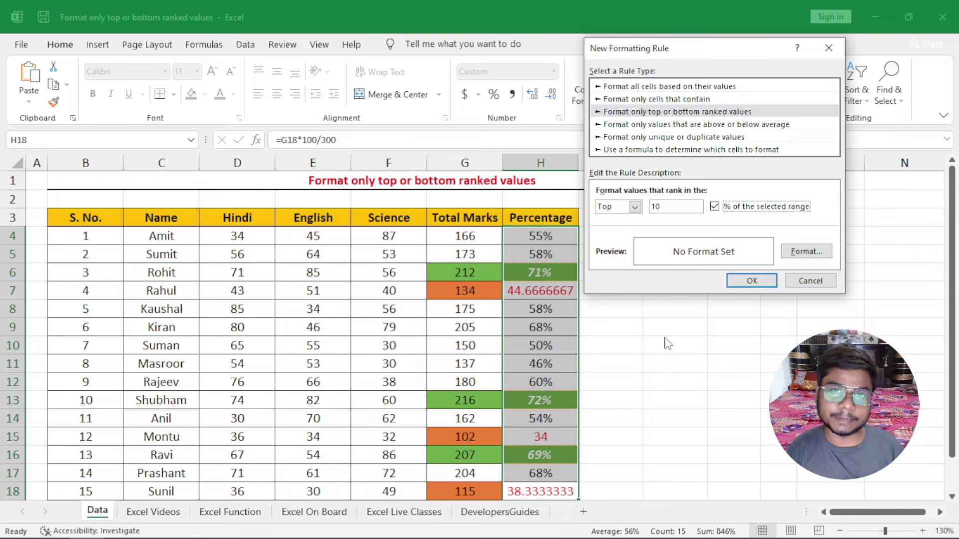
Step: Switch the rule to Bottom 10%, give it a blue fill, and apply it to the column
click(635, 207)
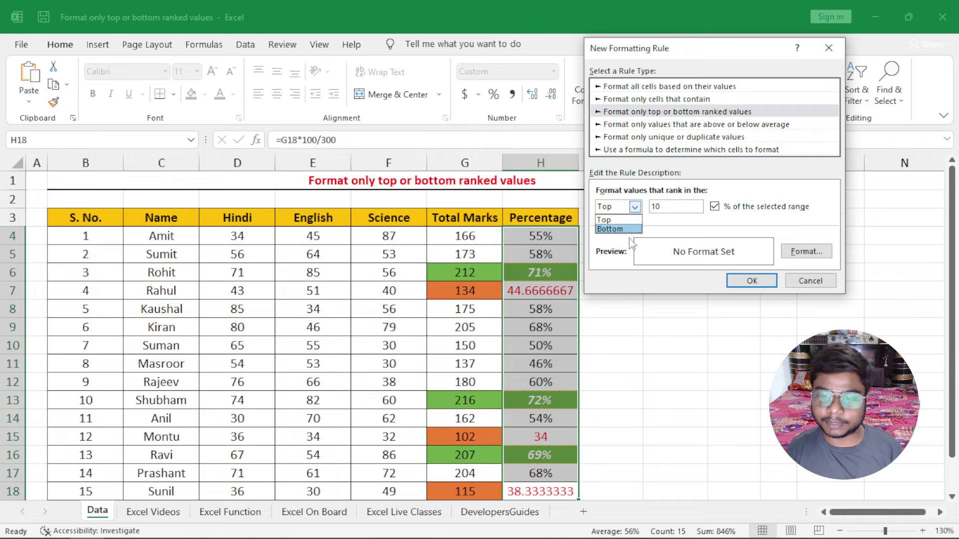
click(630, 226)
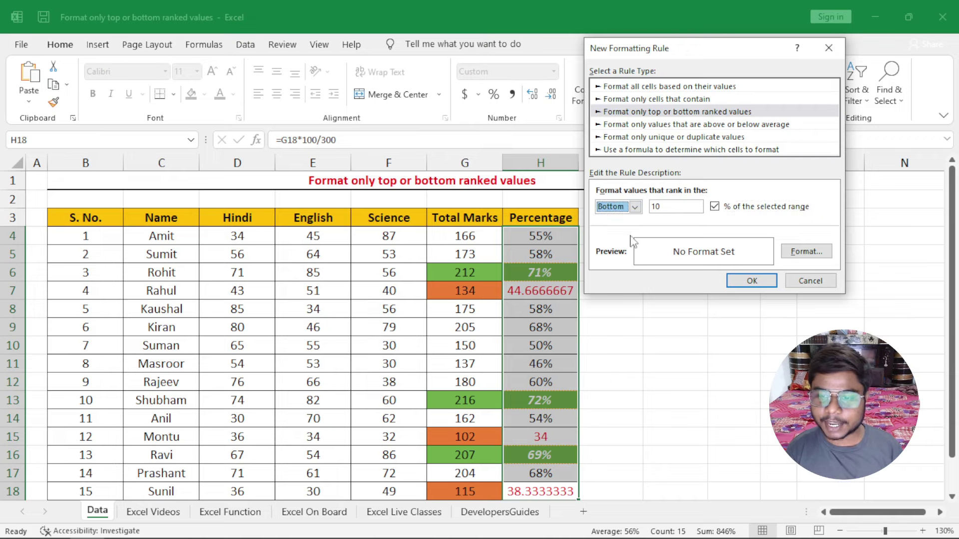
click(801, 253)
click(609, 88)
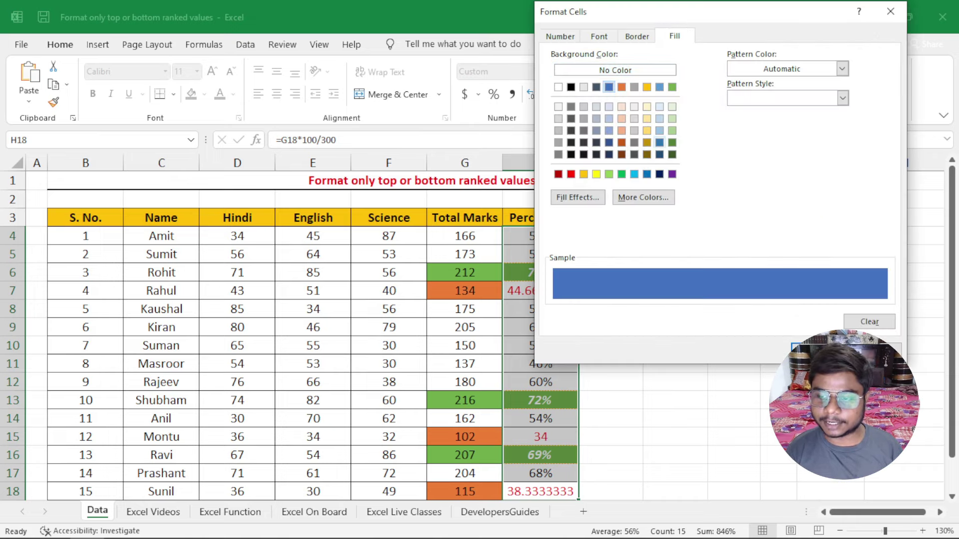
key(Return)
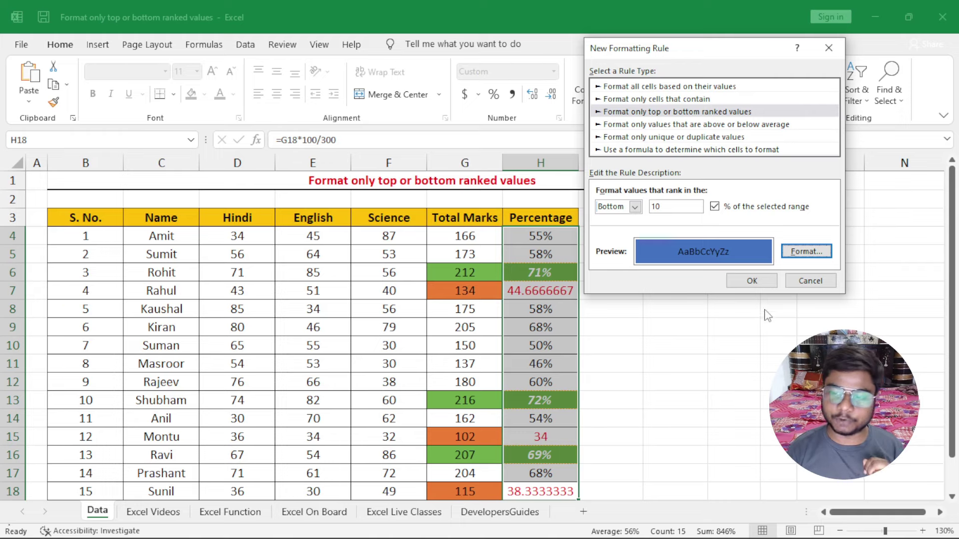
click(747, 280)
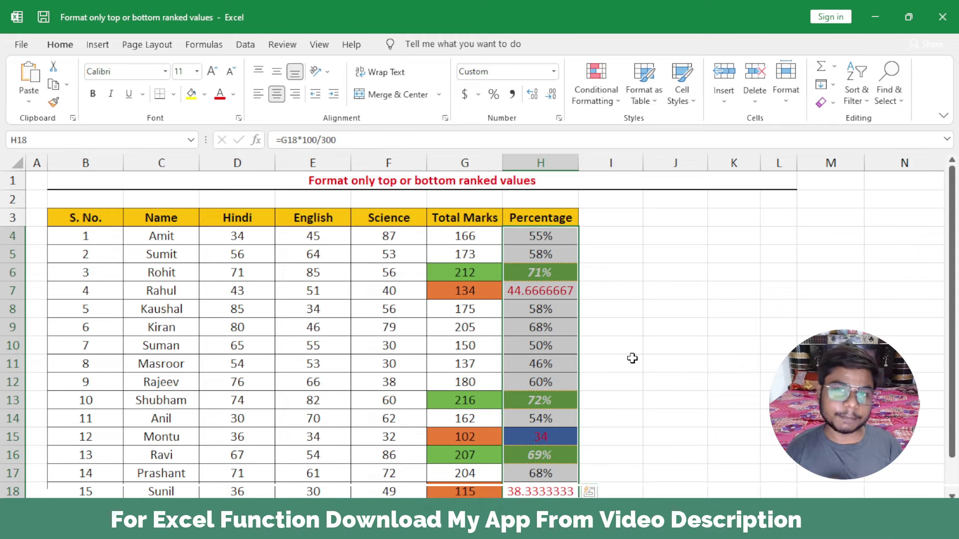
click(521, 230)
click(456, 181)
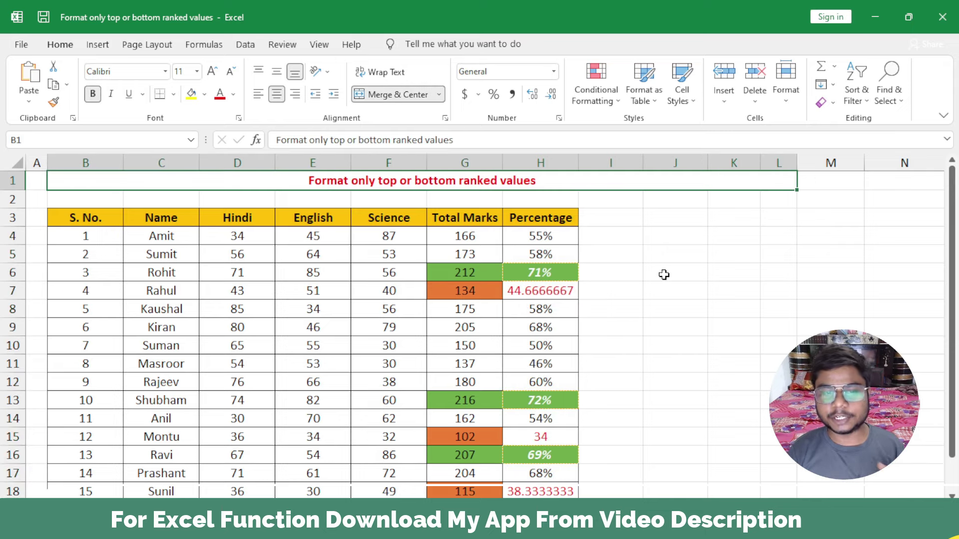